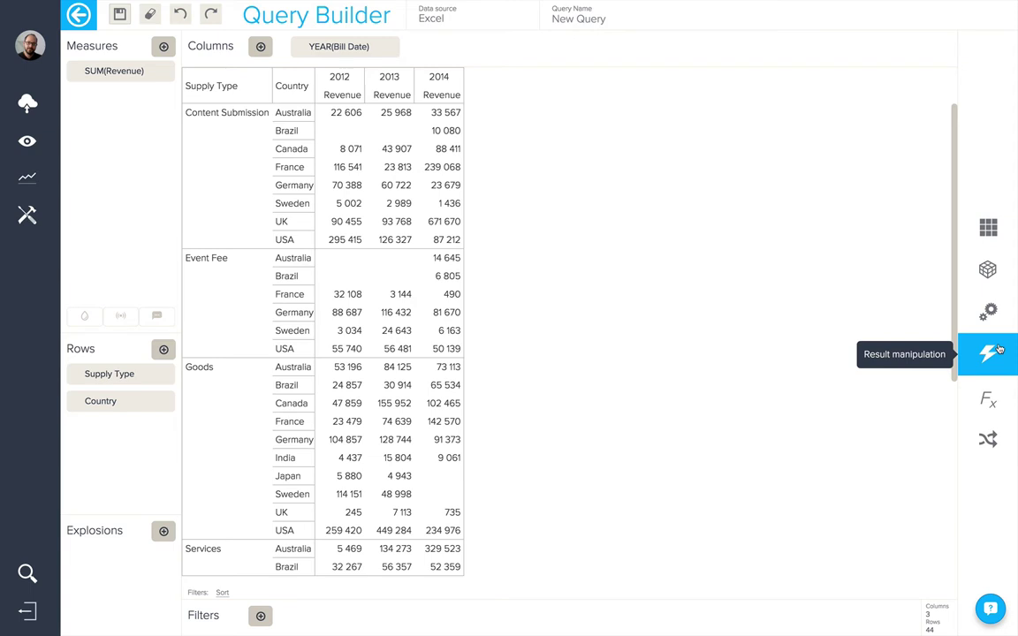
Step: Set up advanced sorting on SUM(Revenue), descending, for the Country attribute
left_click(1000, 350)
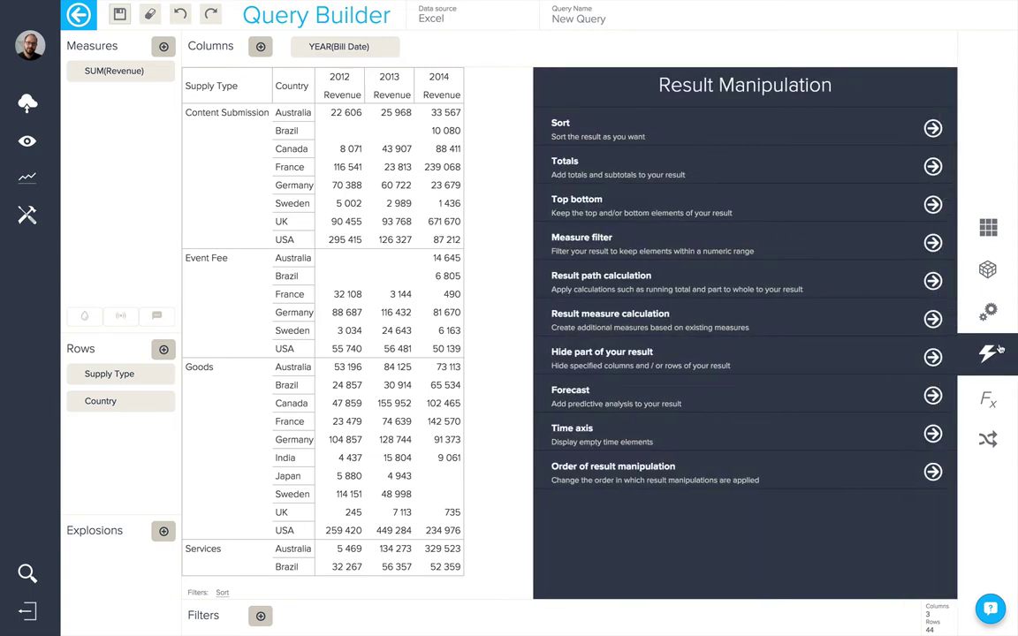
left_click(661, 126)
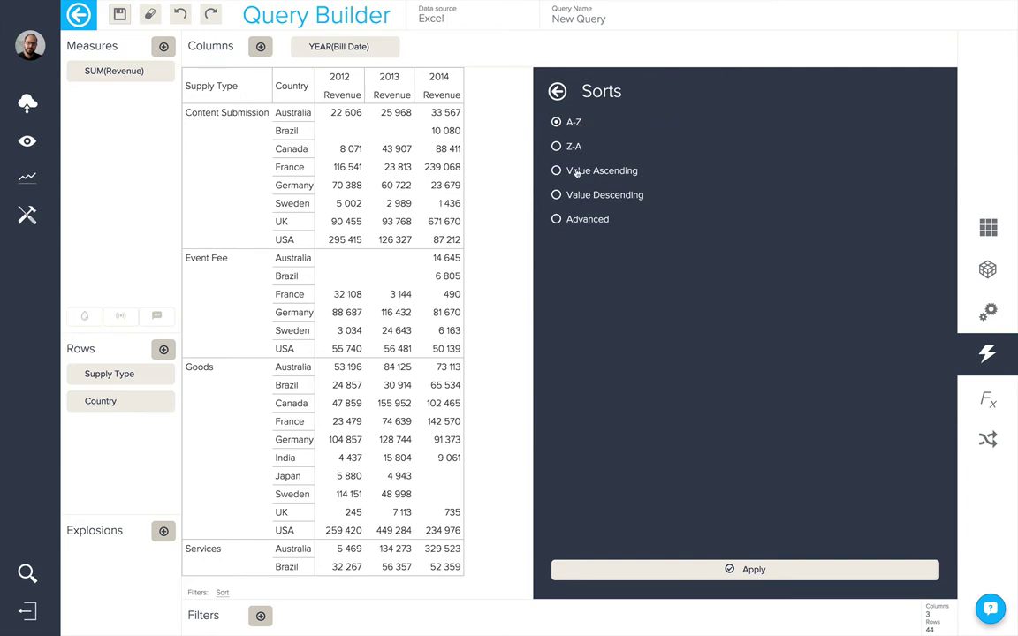
left_click(556, 220)
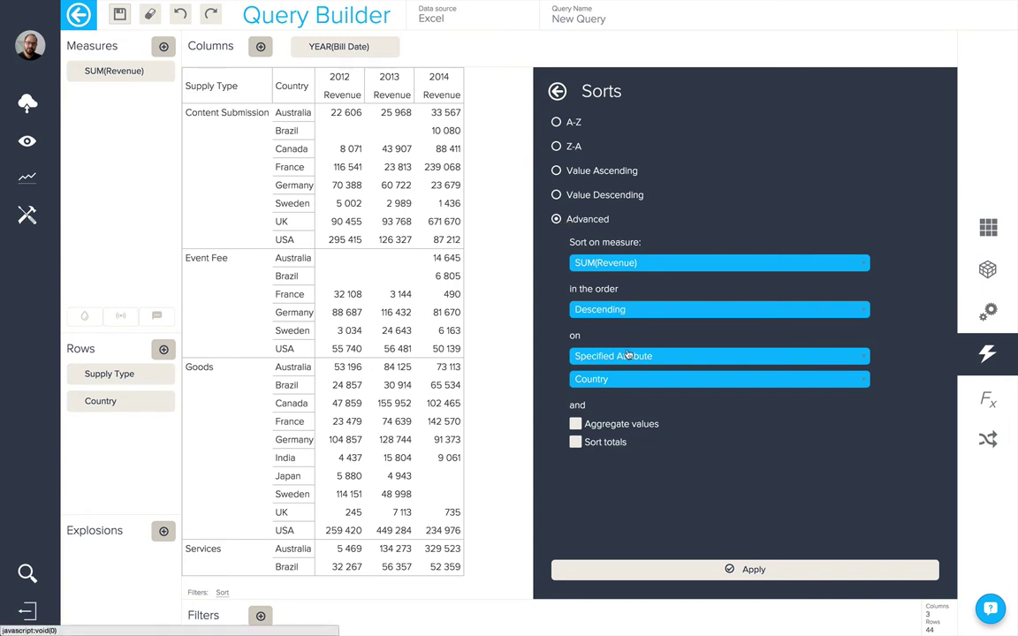
Step: Enable grand totals on columns and rows plus row subtotals, and apply them
left_click(557, 91)
left_click(594, 162)
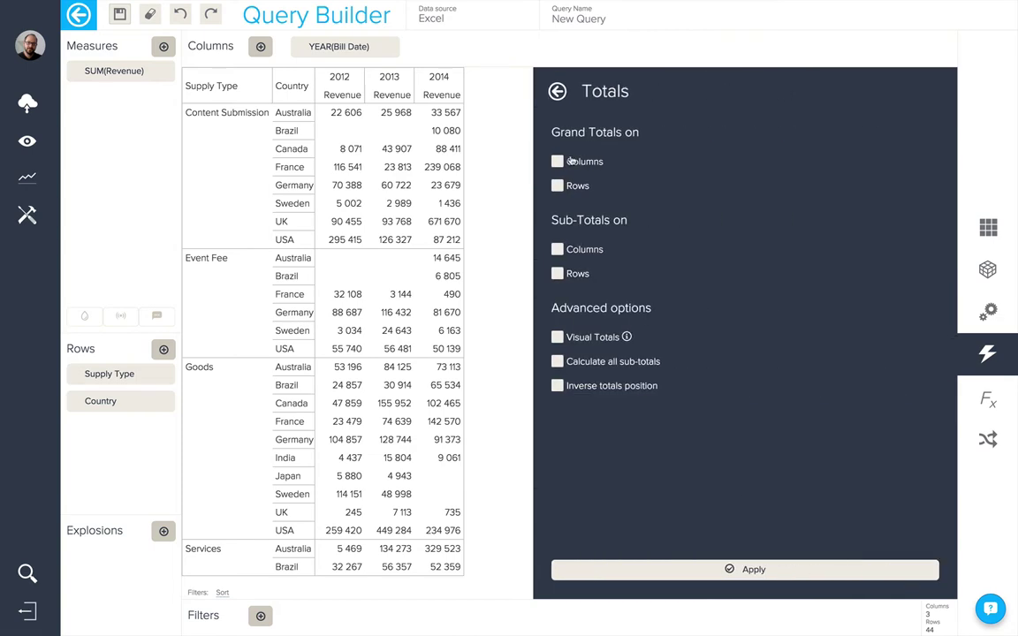
left_click(556, 161)
left_click(557, 185)
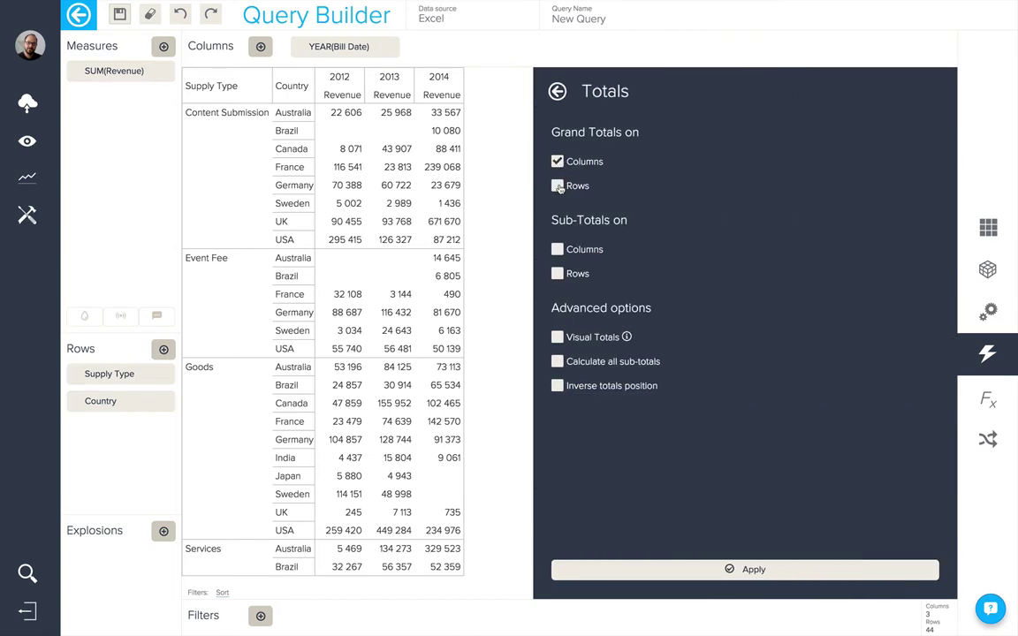
left_click(557, 273)
left_click(659, 569)
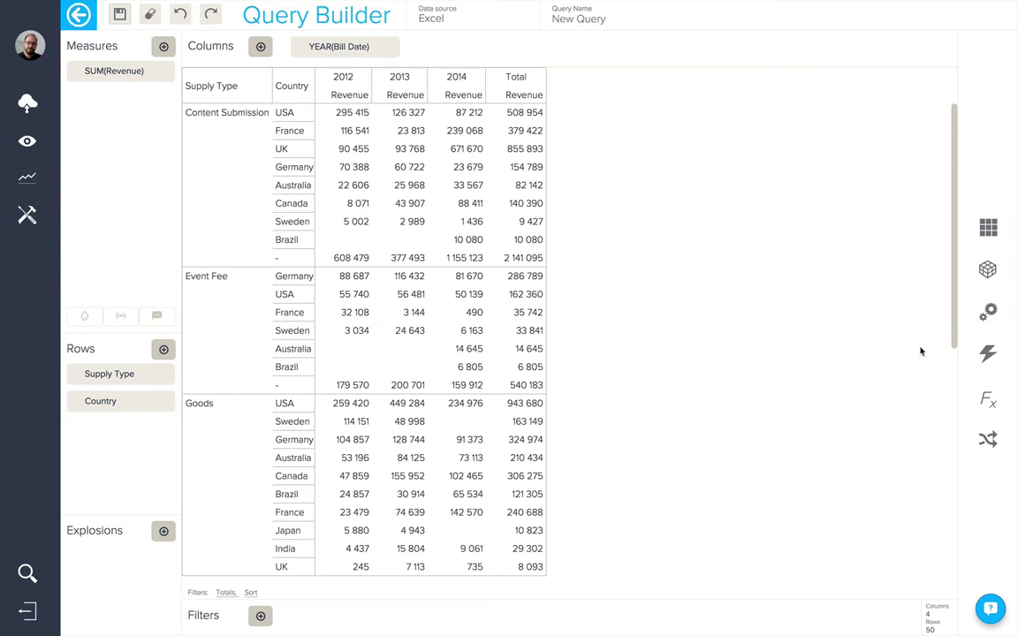
Step: Apply a Top 3 filter on SUM(Revenue) to the table
left_click(988, 353)
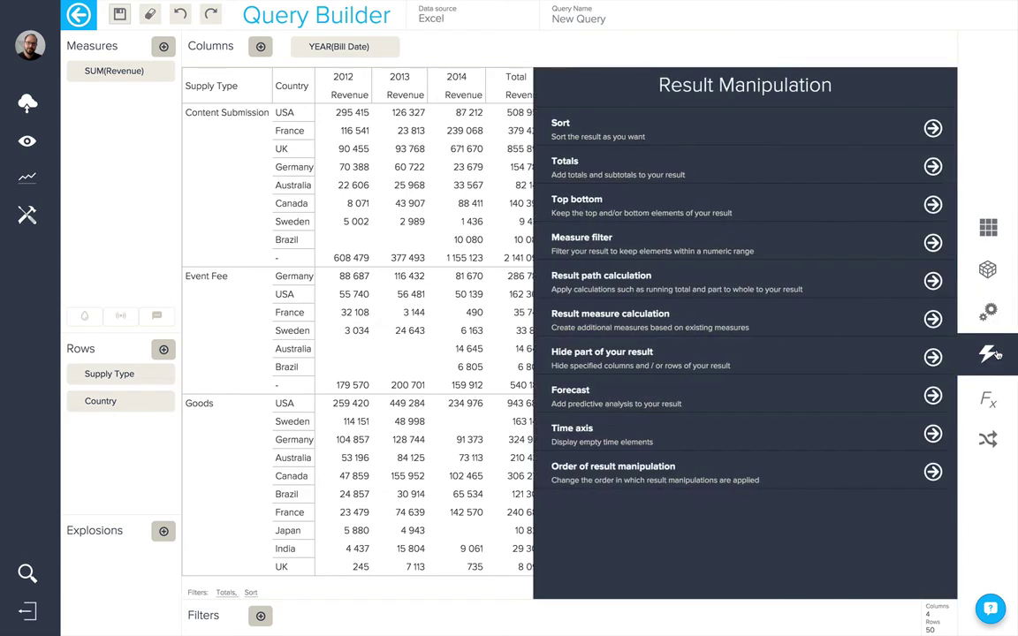
left_click(757, 196)
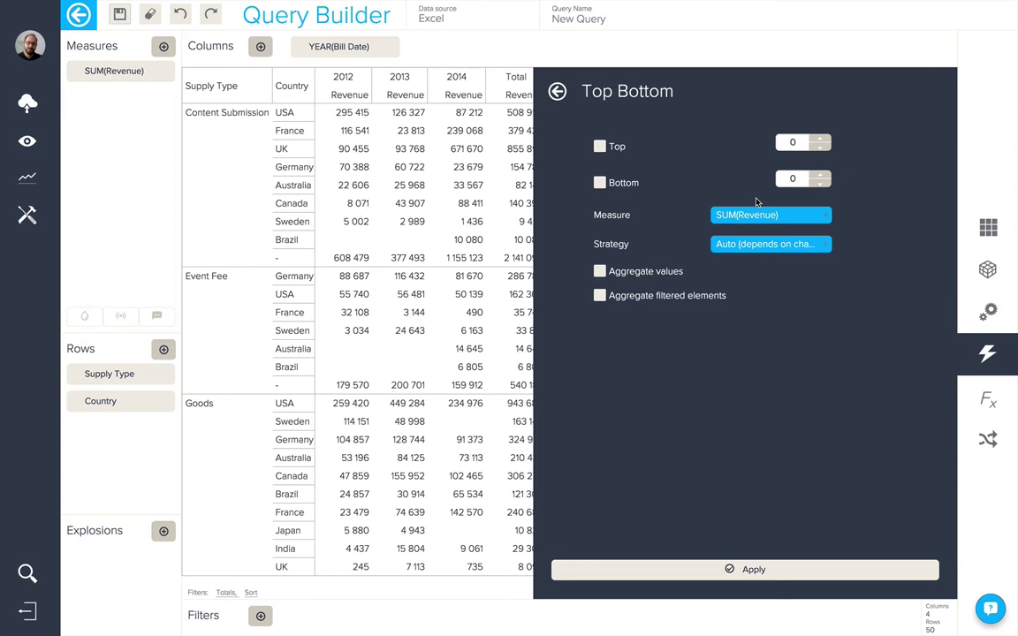
left_click(792, 143)
type("3")
left_click(723, 569)
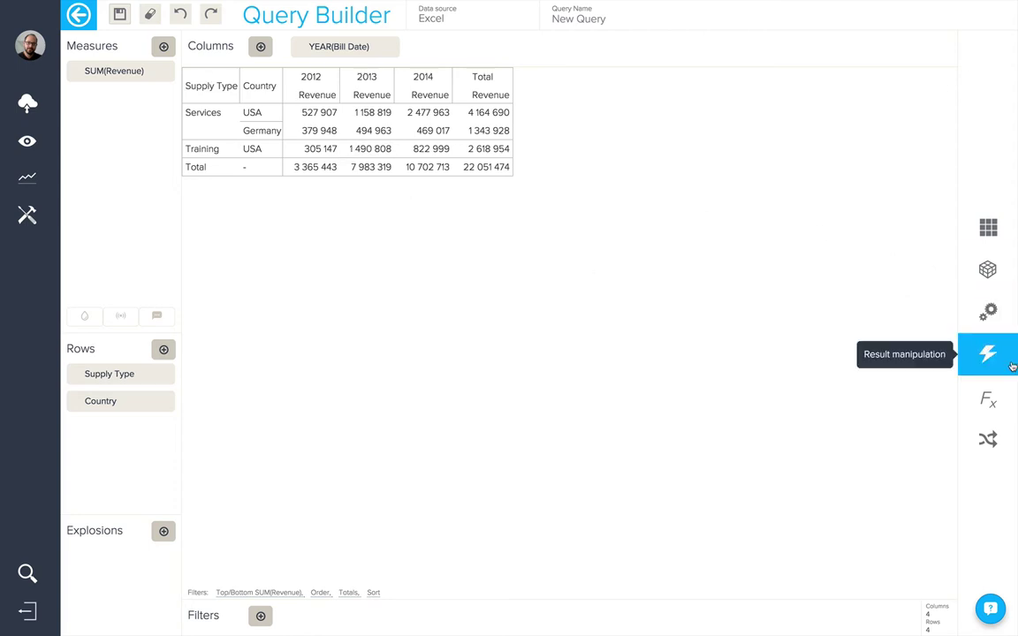
Step: Change the Top 3 filter's strategy to 'Per block on rows' and apply it
left_click(987, 354)
left_click(755, 220)
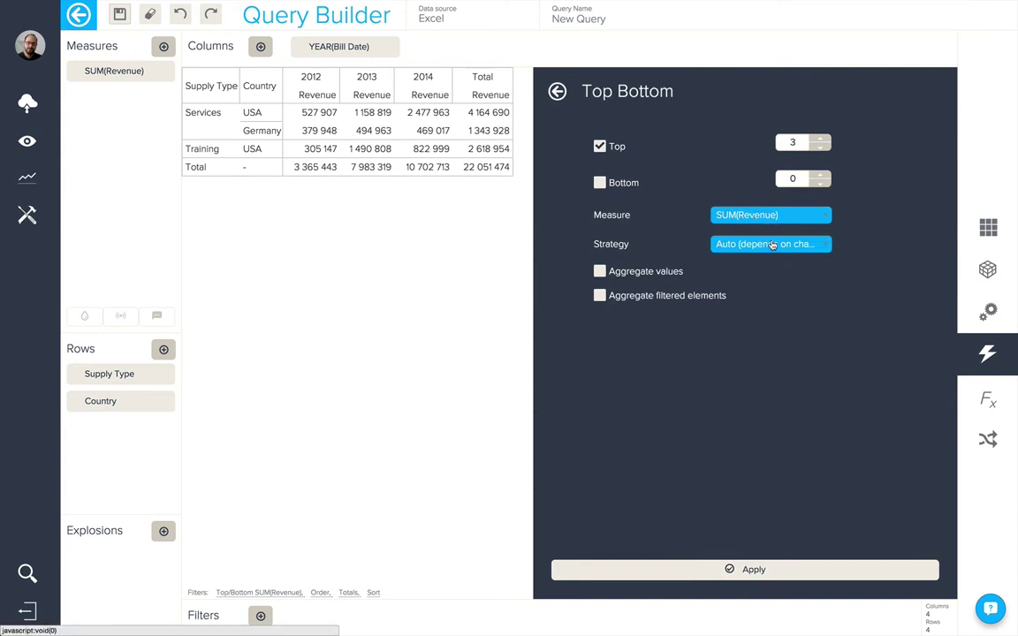
left_click(772, 246)
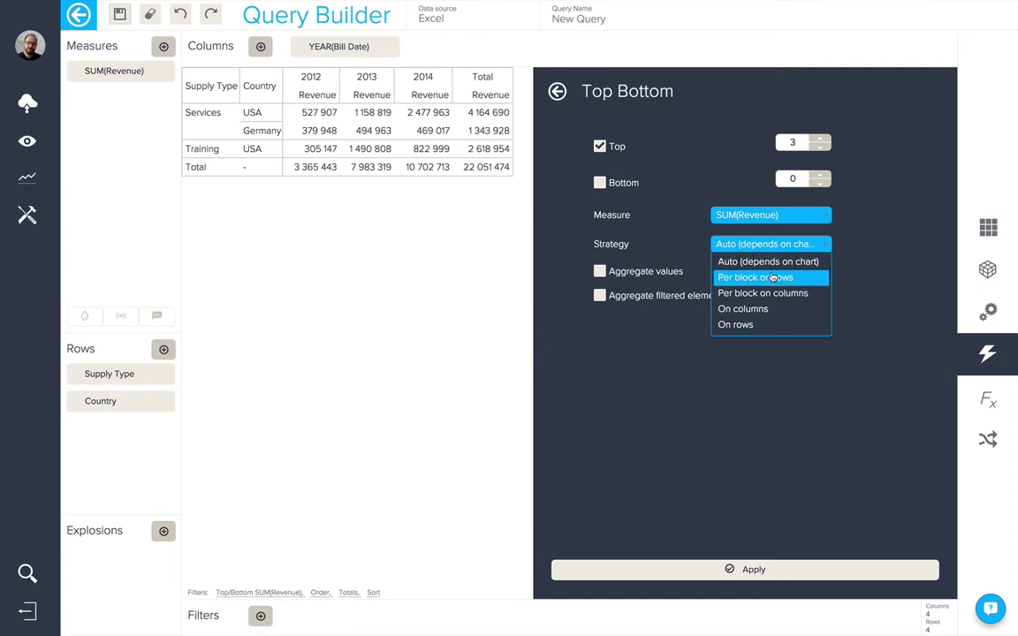
left_click(773, 279)
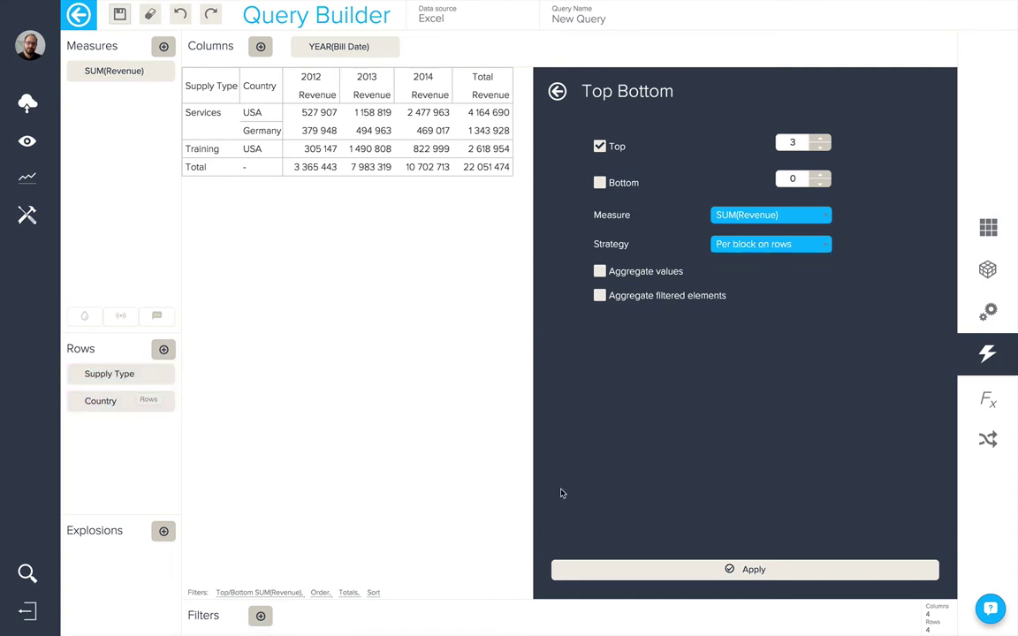
left_click(613, 575)
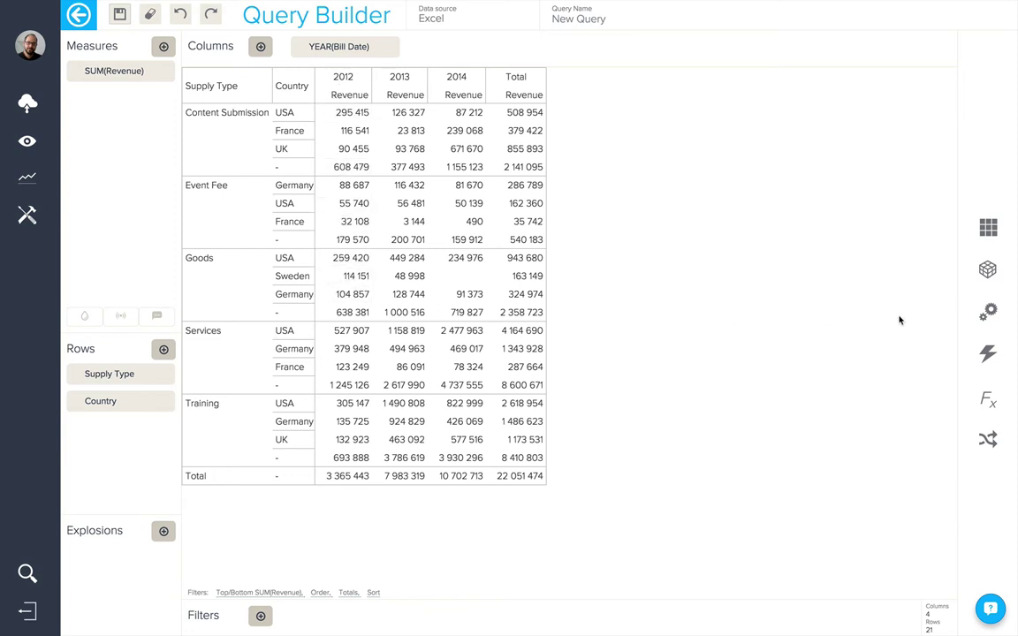
Step: Turn on Aggregate values in the Top 3 filter and apply it
left_click(987, 353)
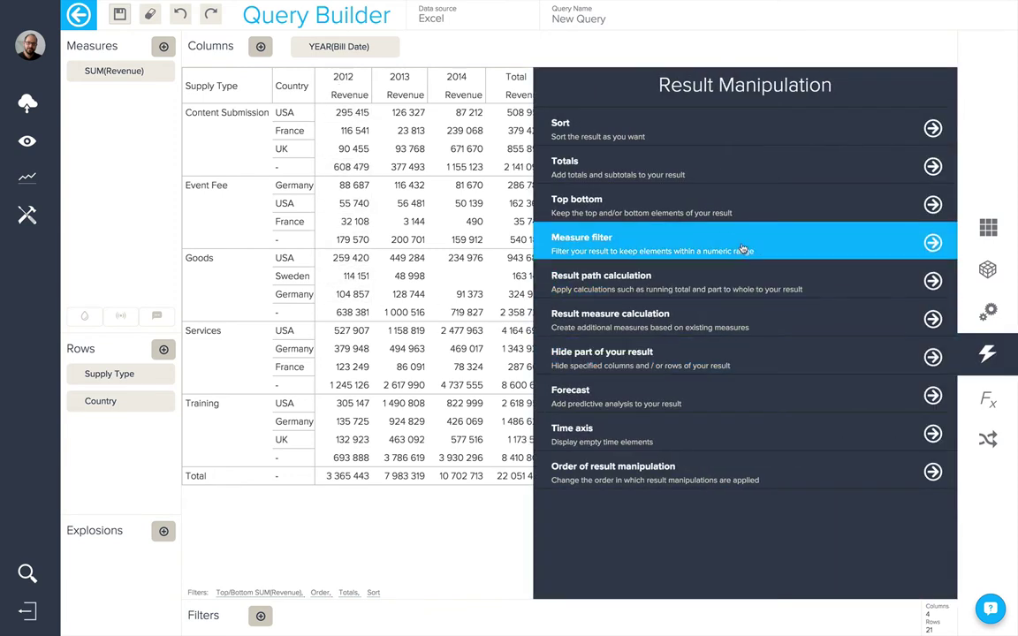
left_click(721, 211)
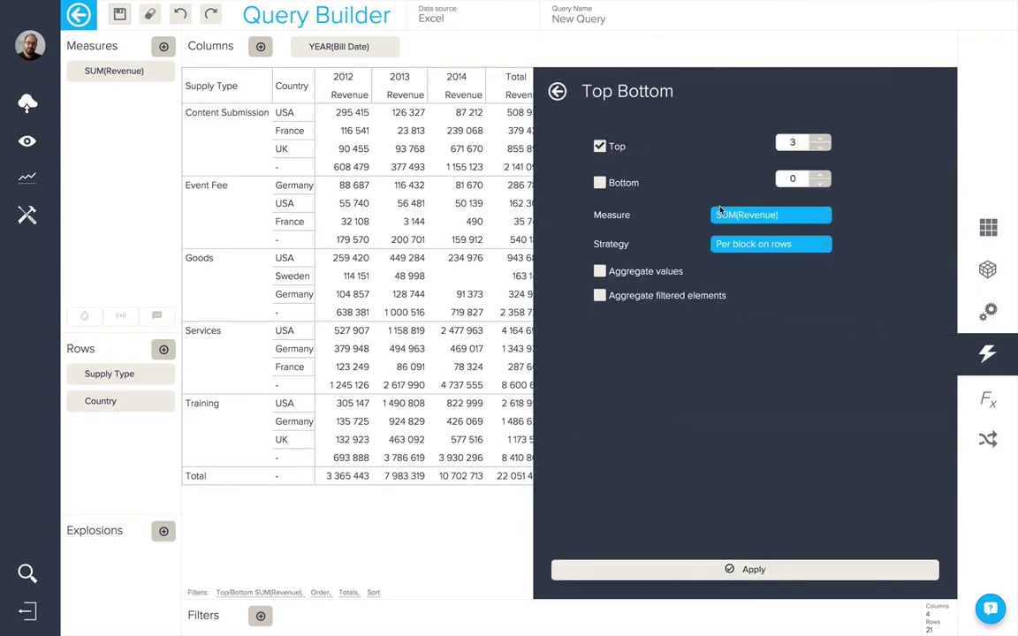
left_click(600, 273)
left_click(654, 574)
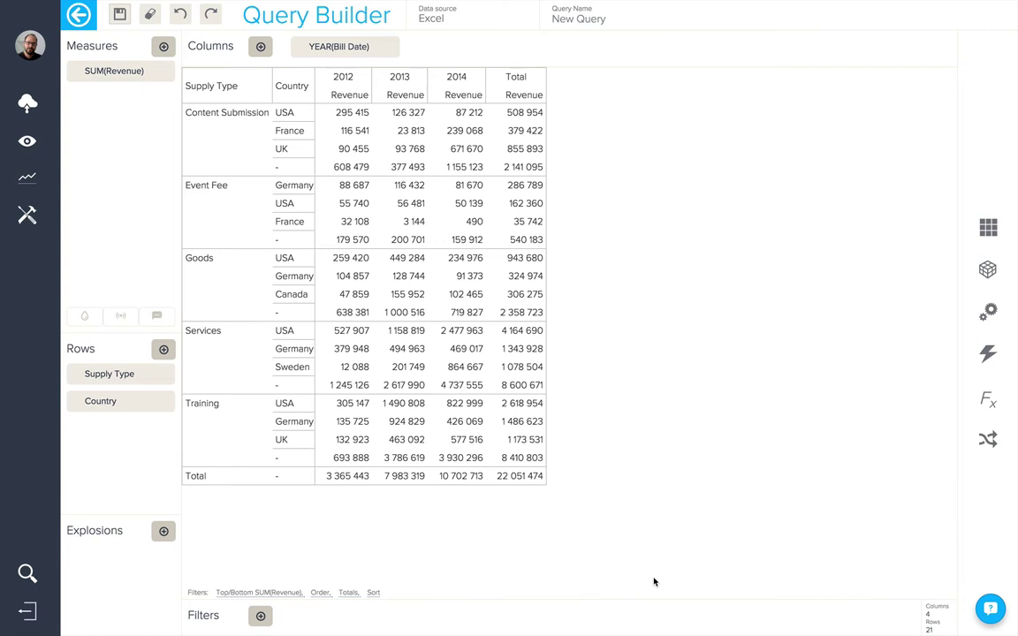
Step: Add a measure filter that keeps SUM(Revenue) at 100000 or more
left_click(978, 370)
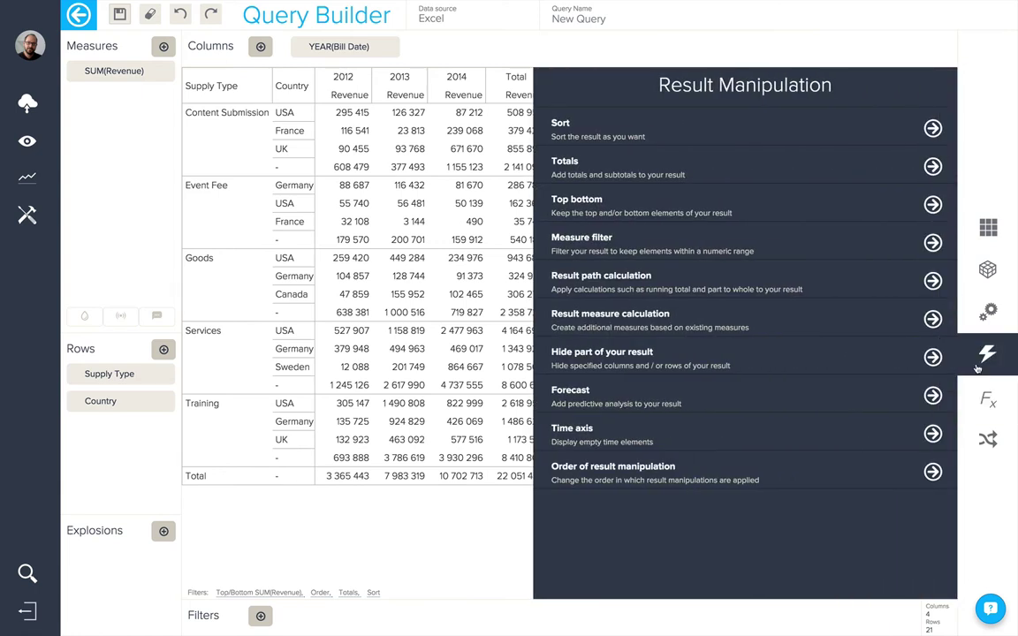
left_click(700, 256)
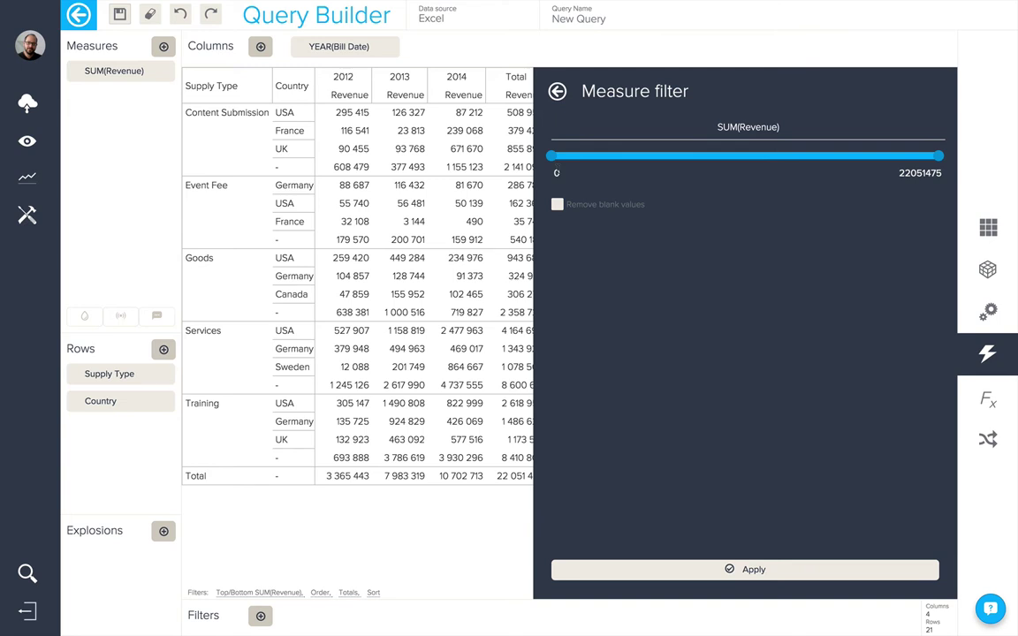
left_click(556, 173)
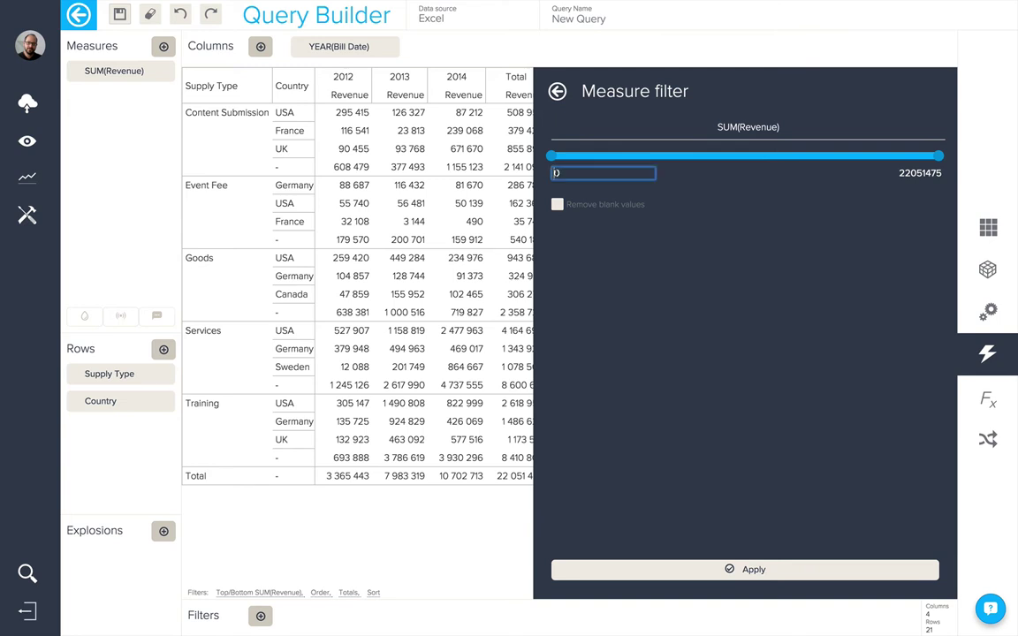
type("100000")
left_click(727, 570)
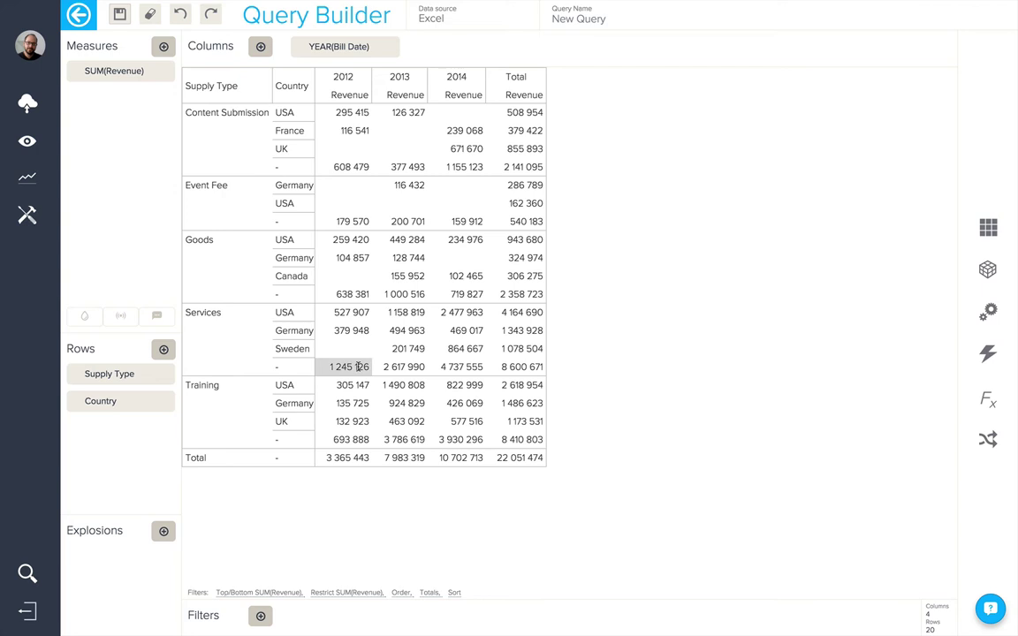
Step: Apply a % of Difference path calculation on columns against the previous element
left_click(988, 353)
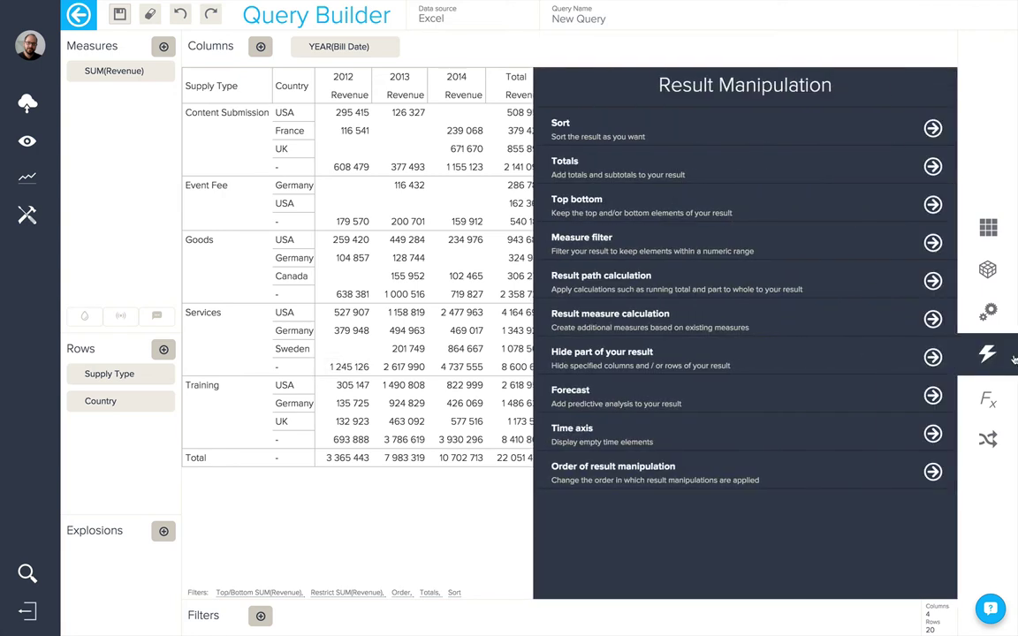
left_click(643, 285)
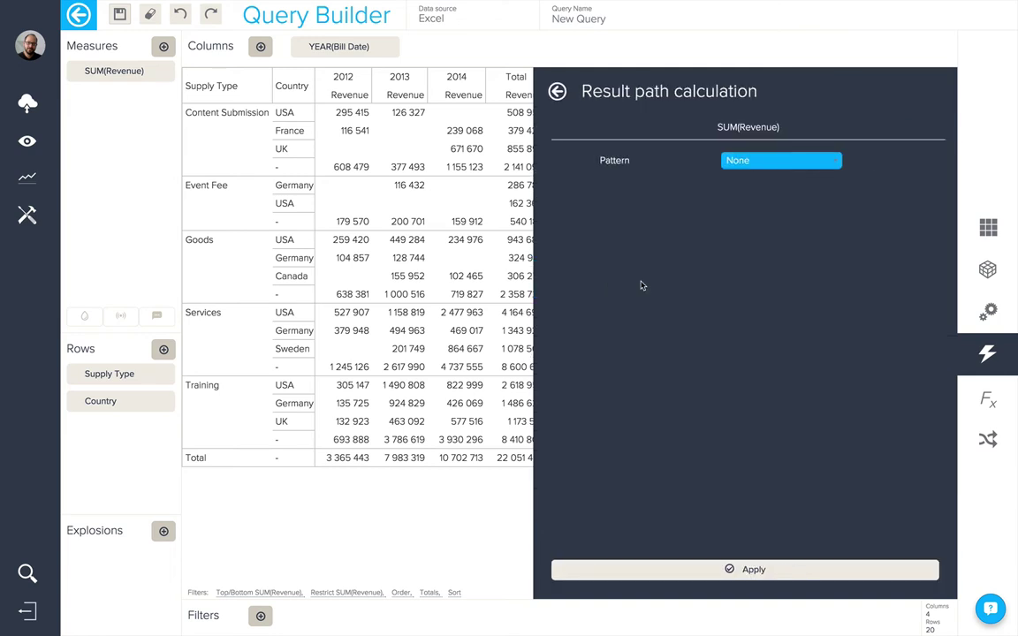
left_click(793, 167)
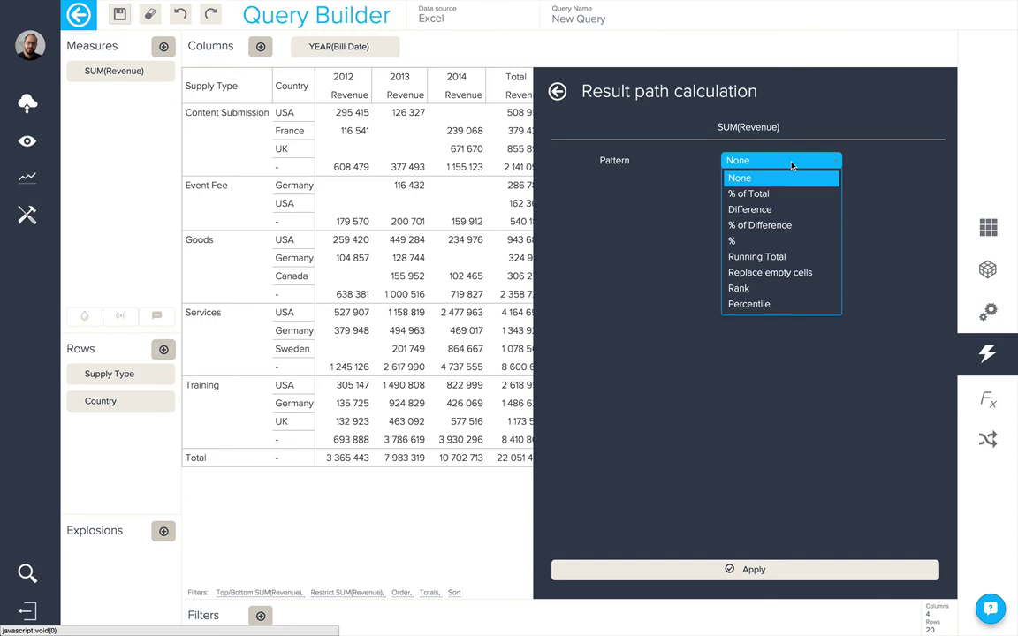
left_click(793, 225)
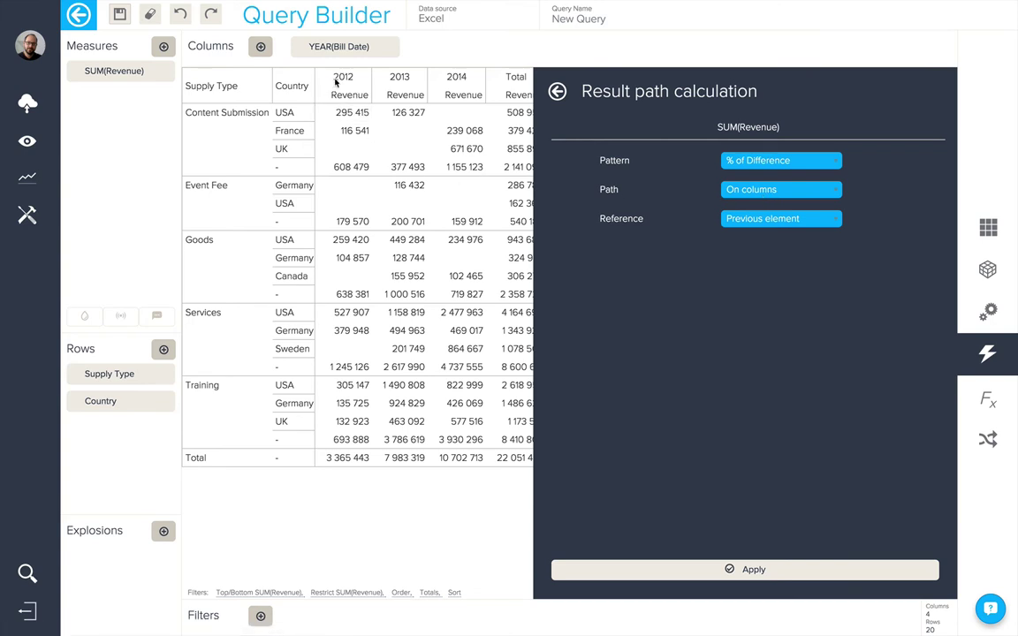
left_click(769, 222)
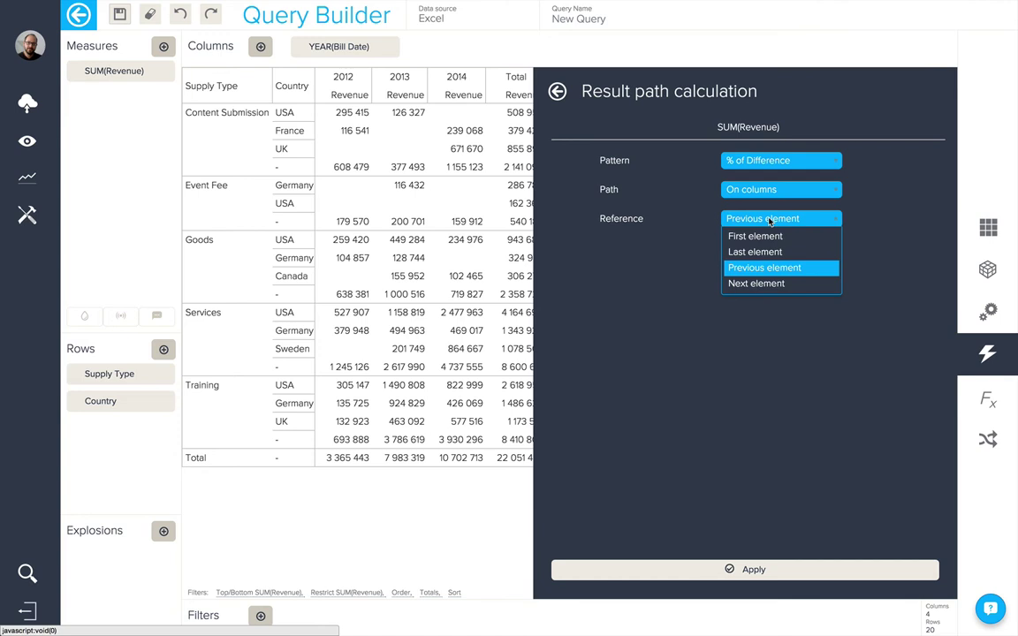
left_click(770, 223)
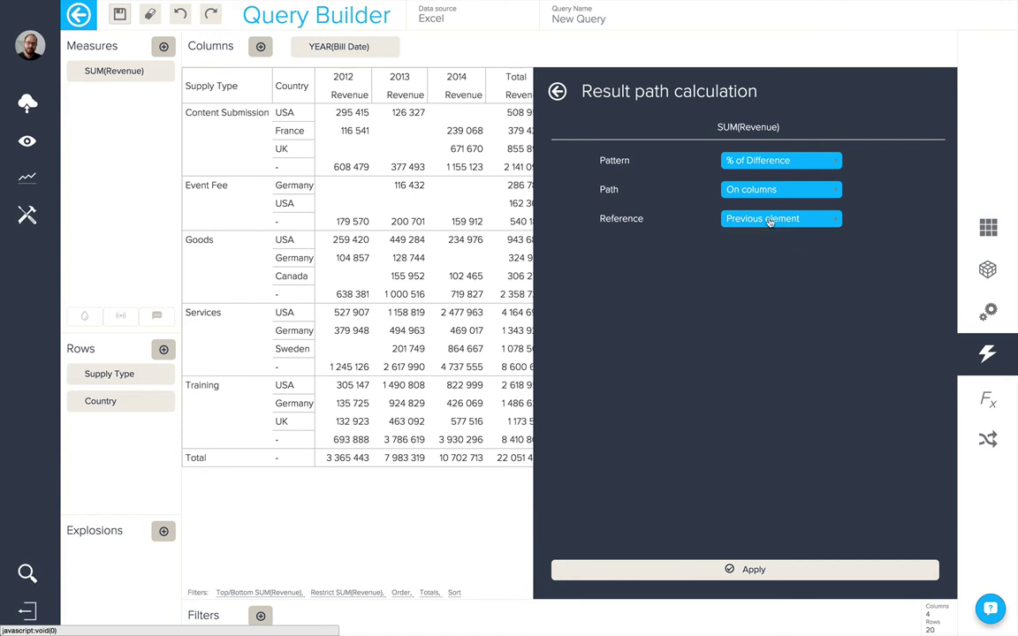
left_click(779, 568)
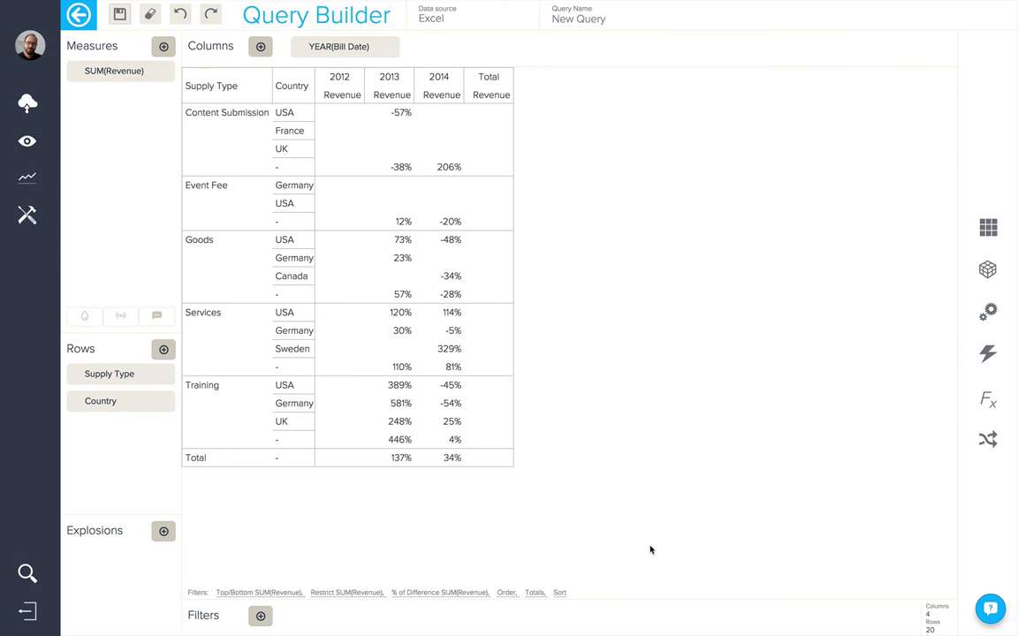
Step: Switch off grand totals on columns so the Total column disappears
left_click(991, 358)
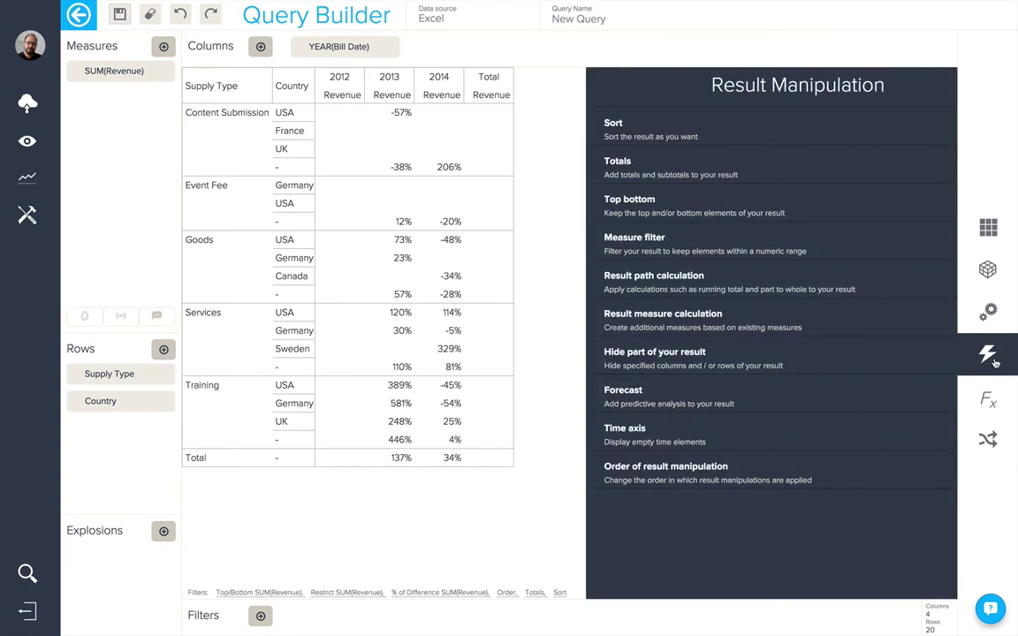
left_click(648, 163)
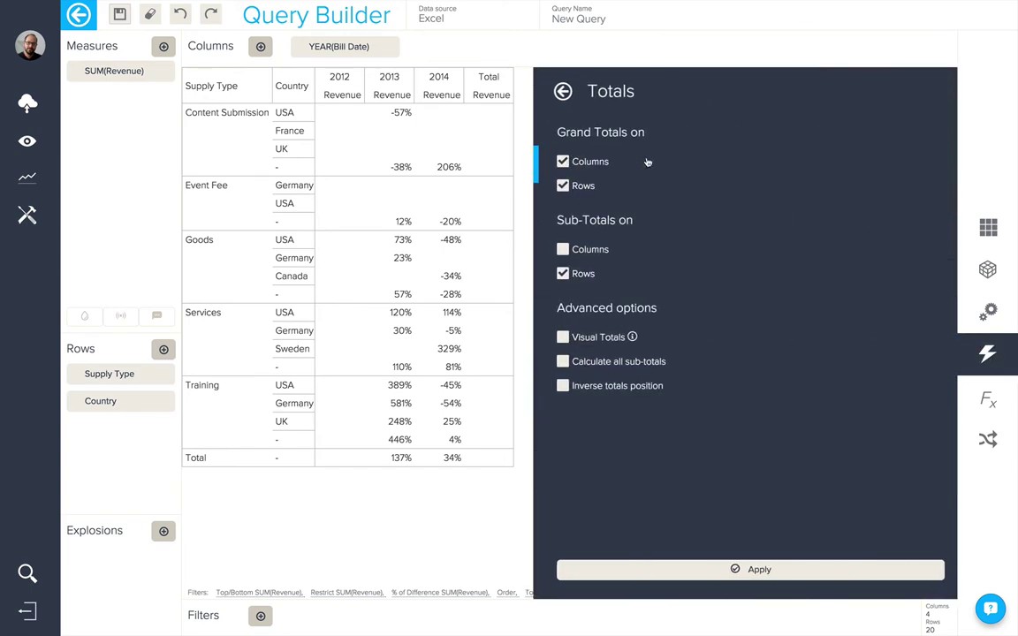
left_click(558, 162)
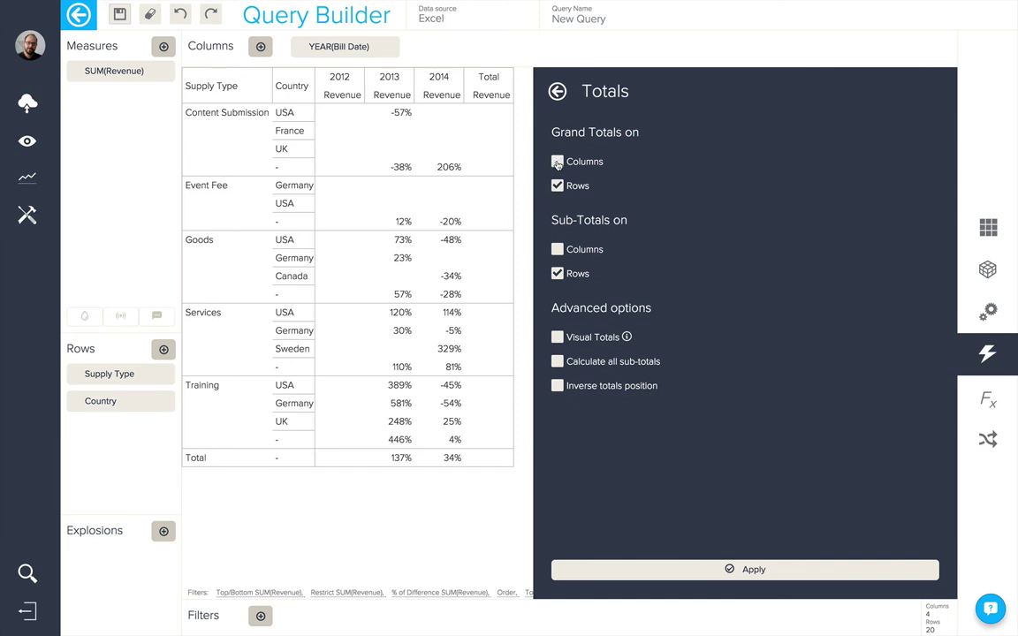
left_click(722, 575)
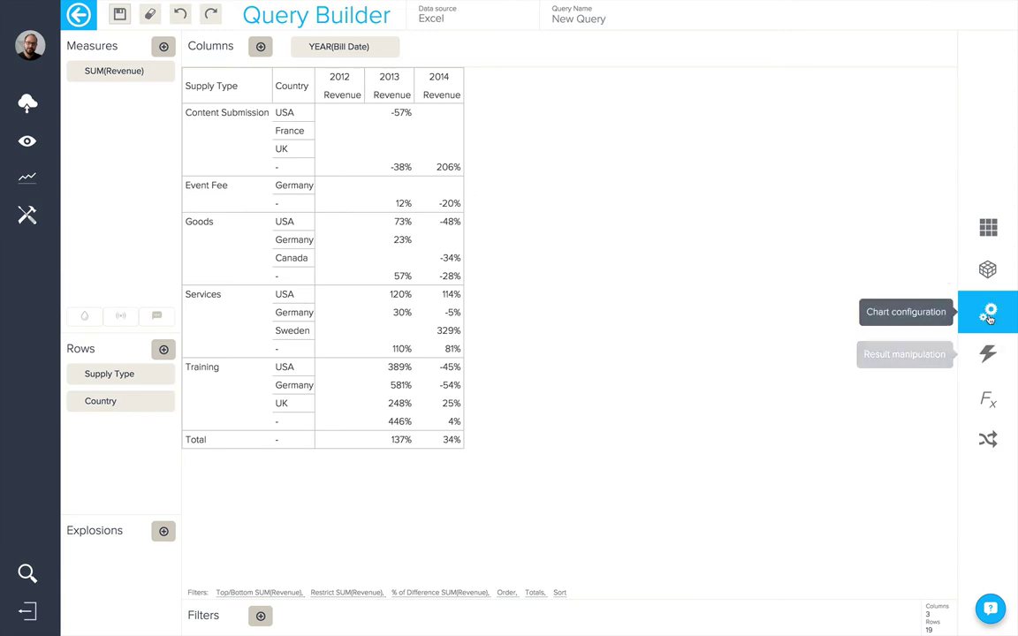
Step: Hide the 2012 column (Column 3) and show trend arrows on Columns 4 and 5
left_click(989, 315)
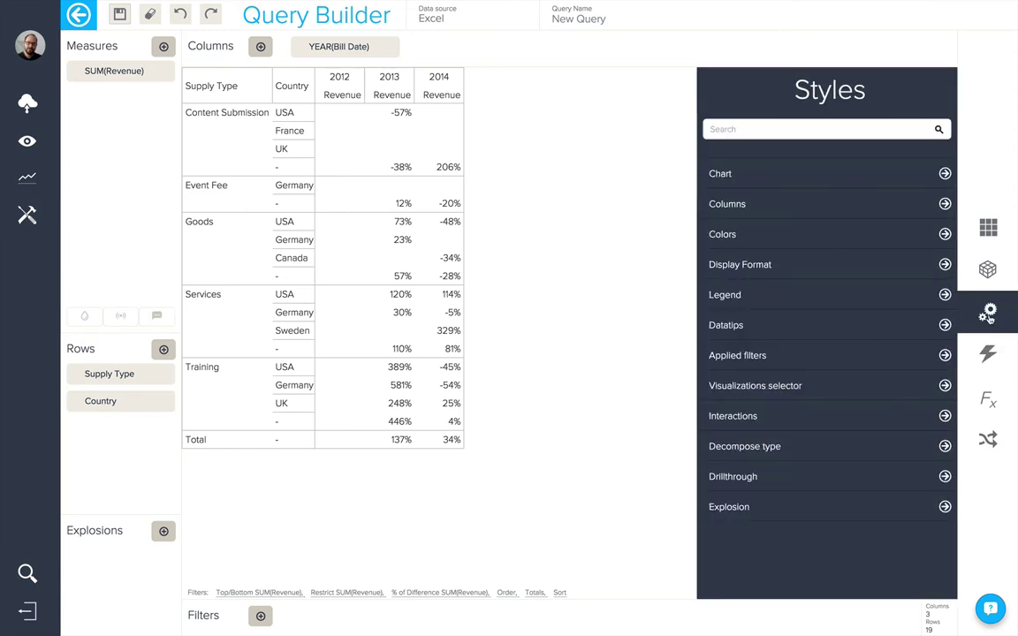
left_click(810, 204)
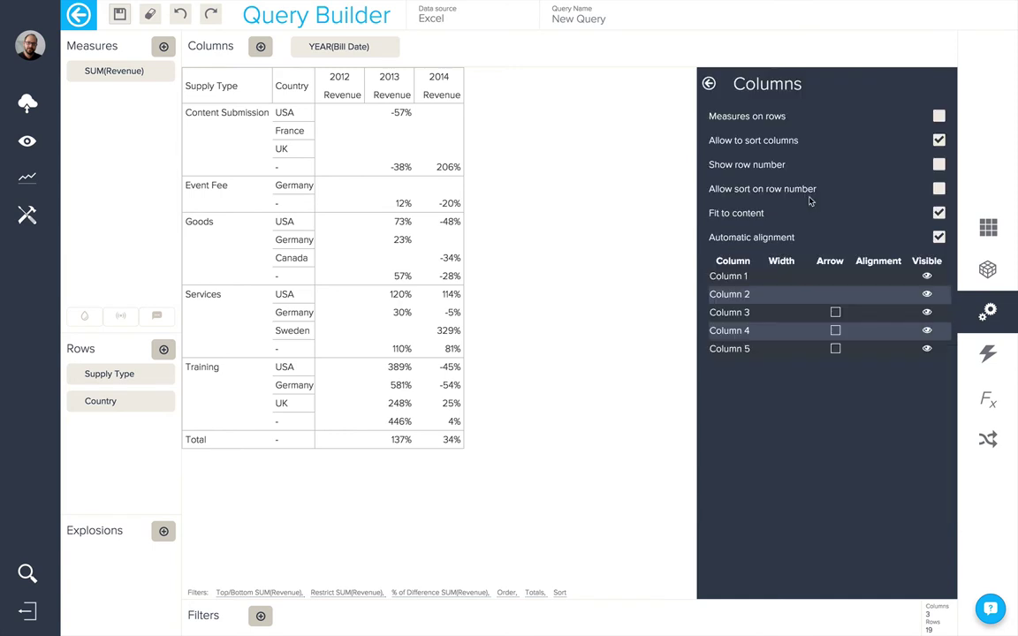
left_click(927, 312)
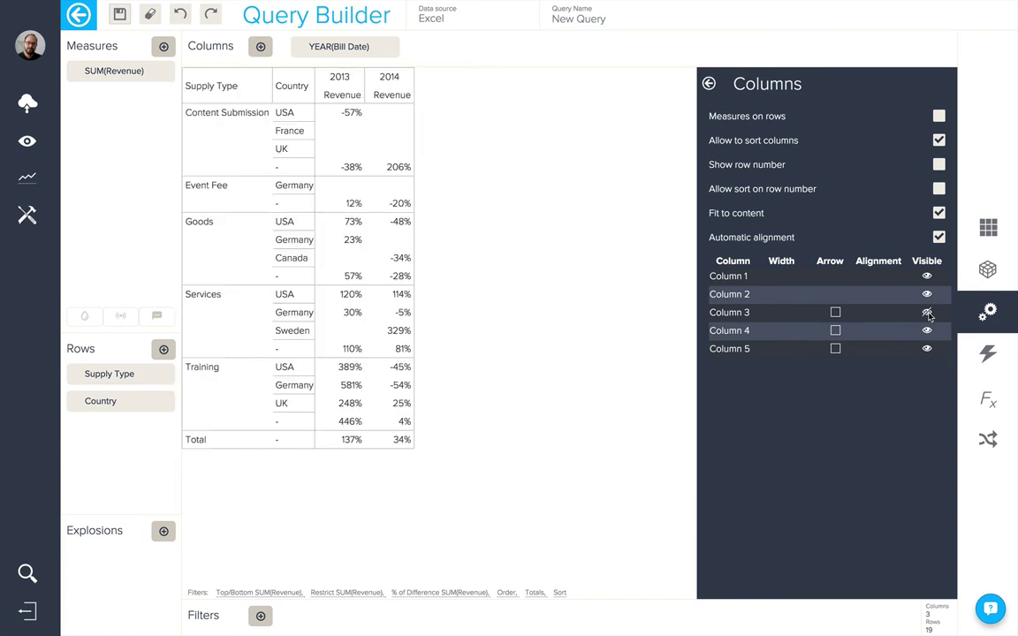
left_click(835, 331)
left_click(835, 349)
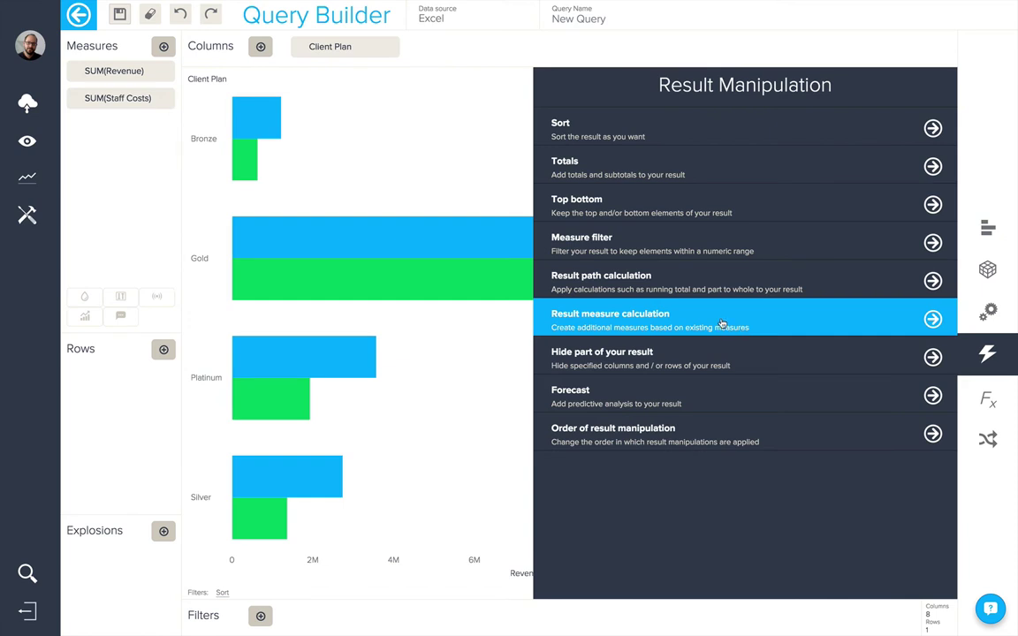
Step: Define a 'Revenue - Staff costs' measure with formula SUM(Revenue)-SUM(Staff Costs)
left_click(721, 325)
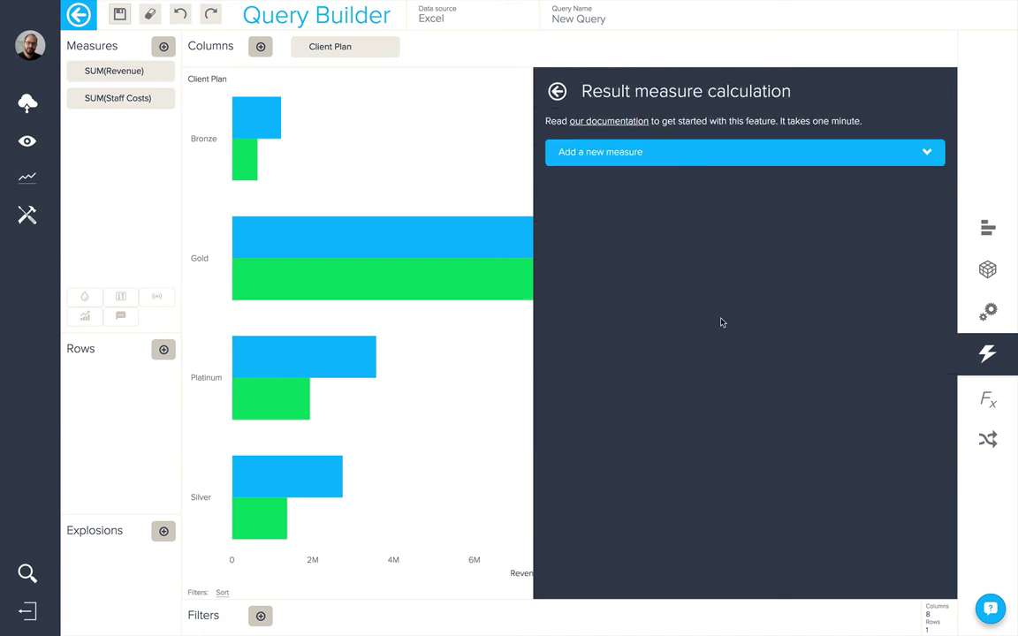
left_click(707, 155)
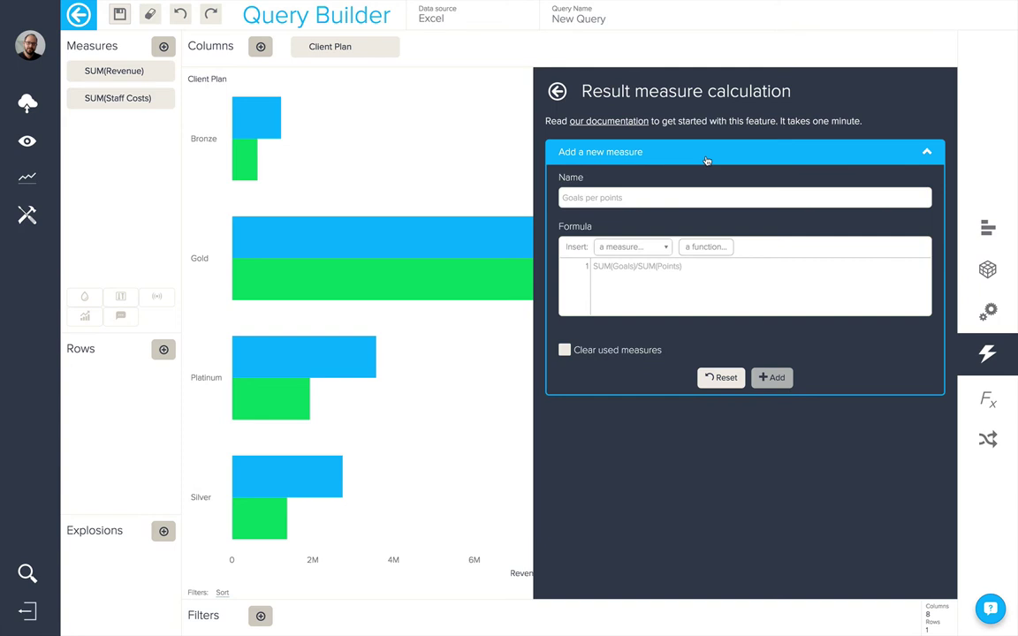
left_click(646, 198)
type("R")
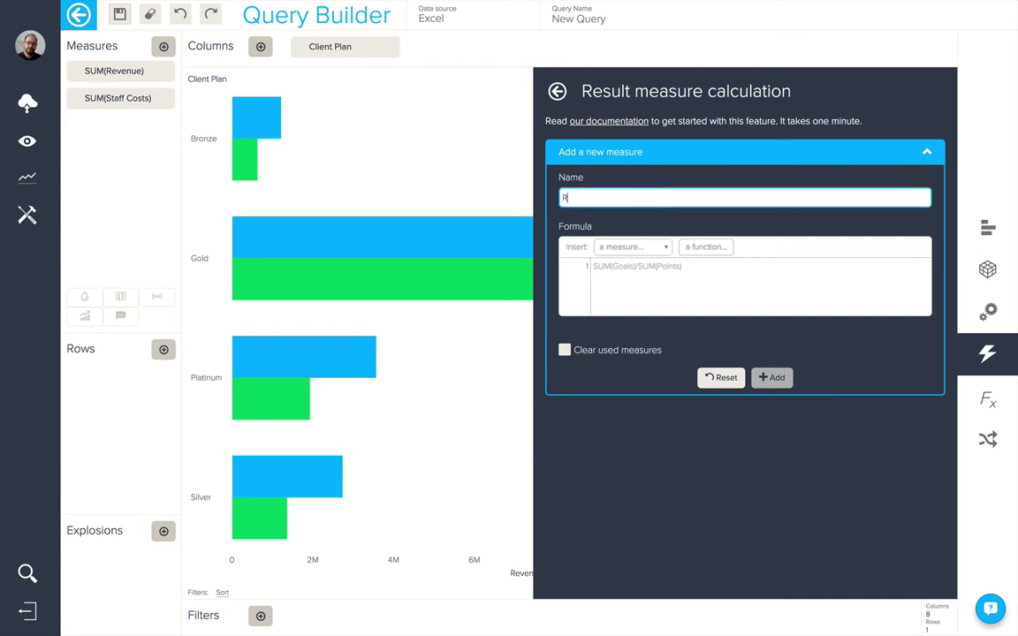
type("evenue - Staff costs")
left_click(654, 274)
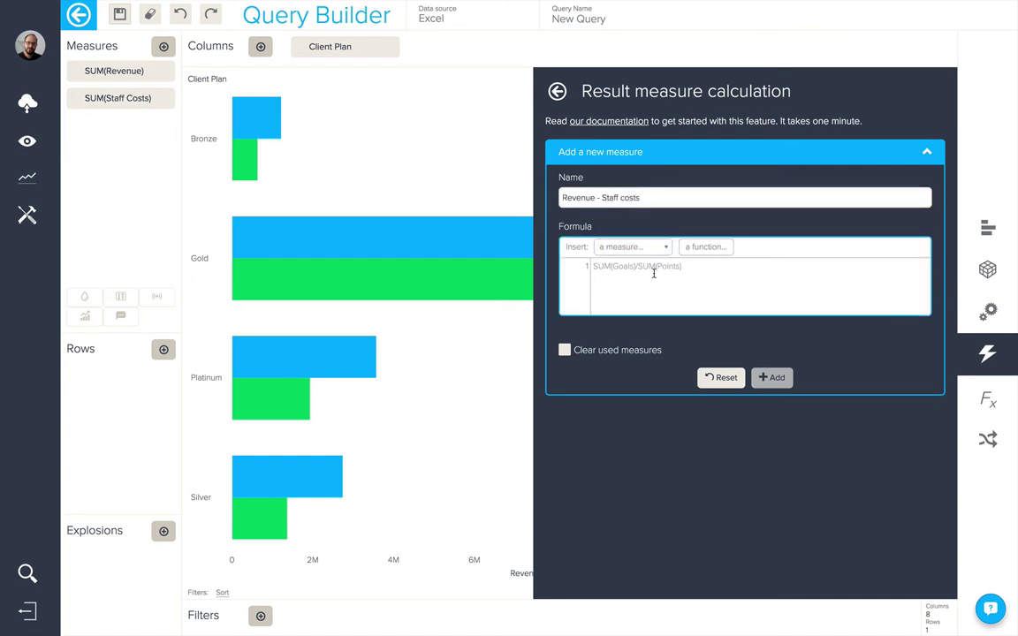
type("sum(")
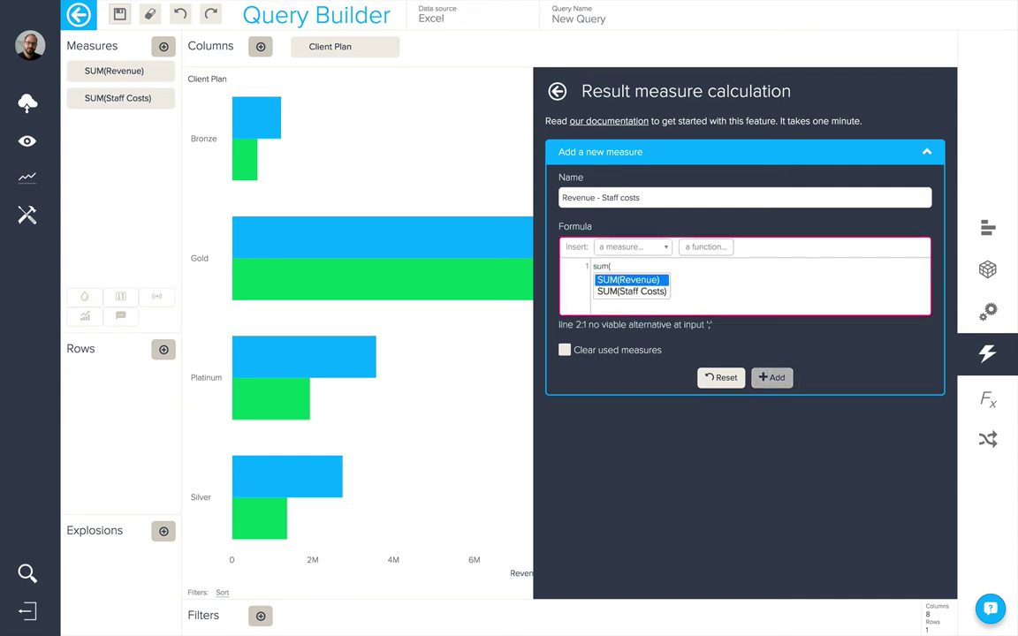
key("Return")
type("-")
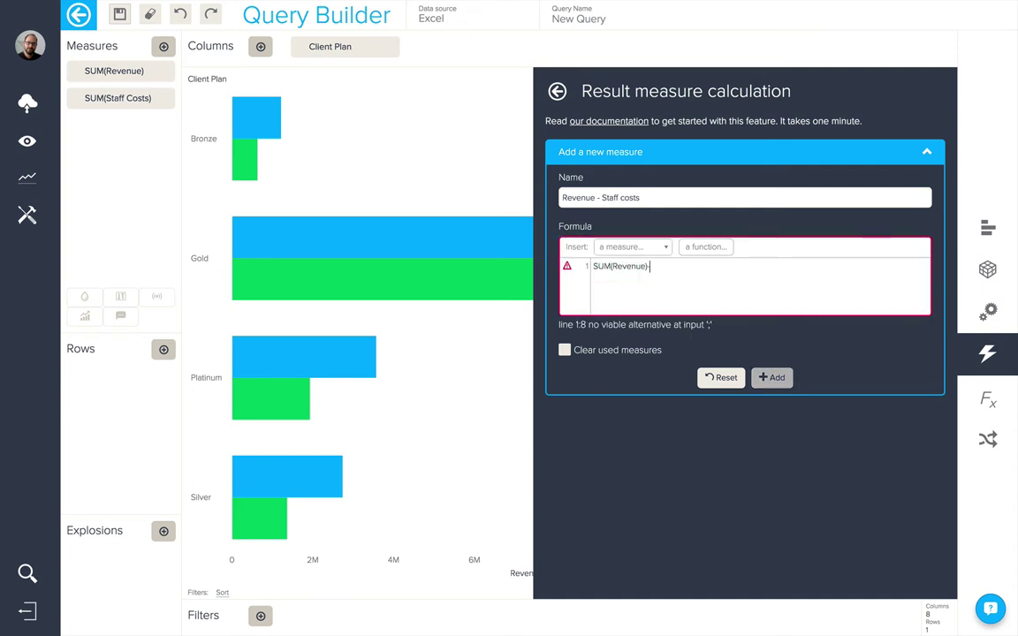
type("sumsum(st")
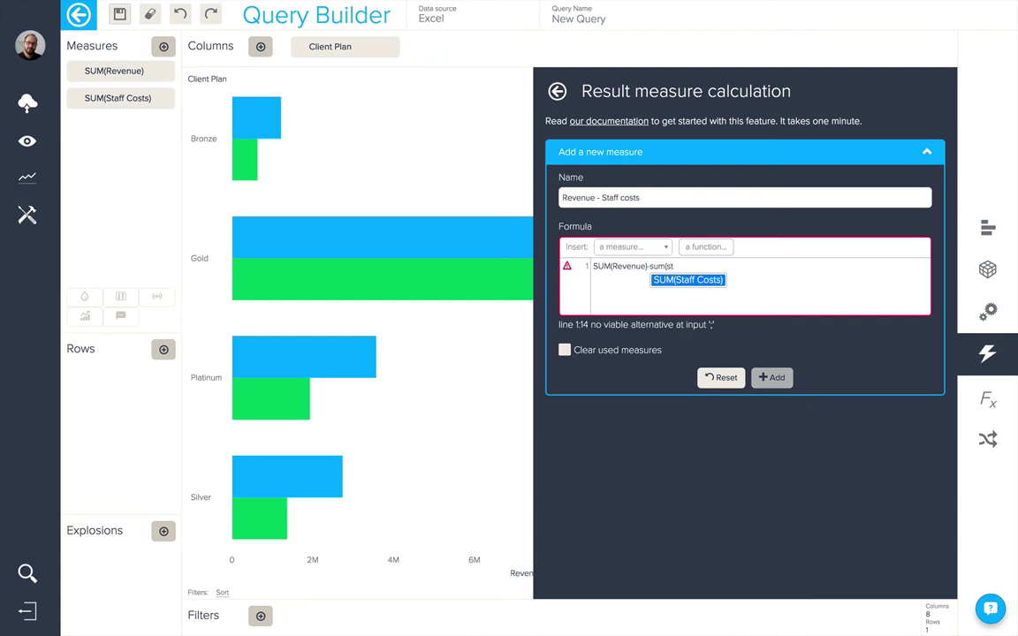
key("Return")
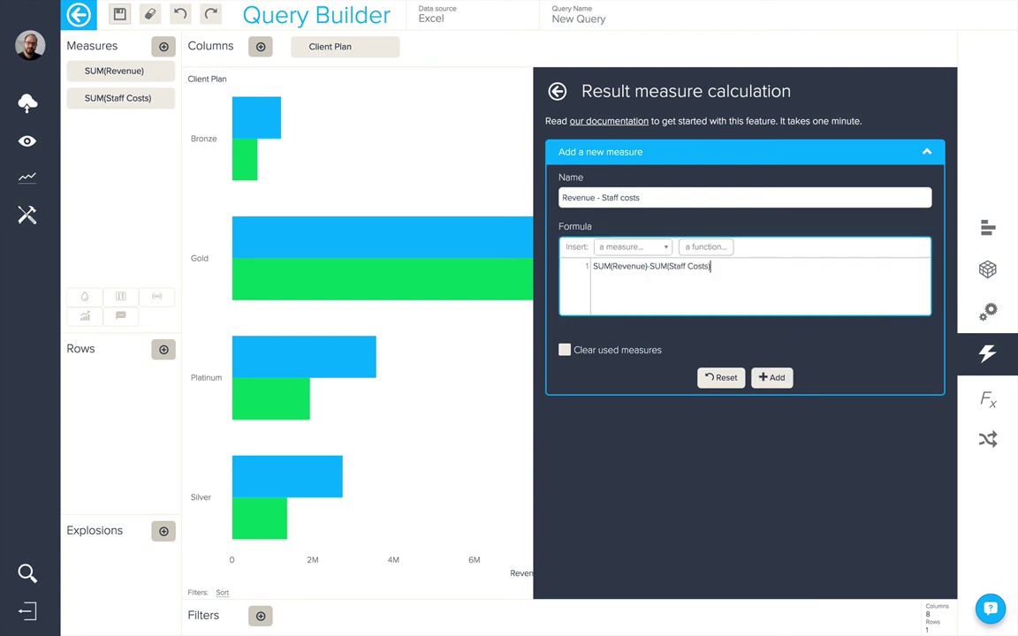
Step: Drop the source measures and add the new calculated measure to the chart
left_click(564, 351)
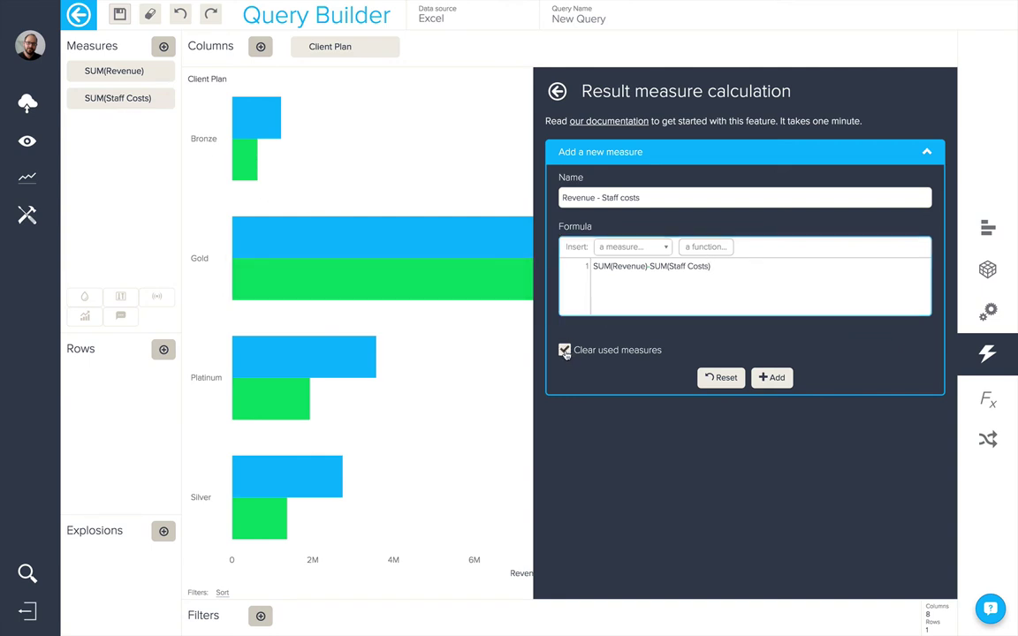
left_click(782, 386)
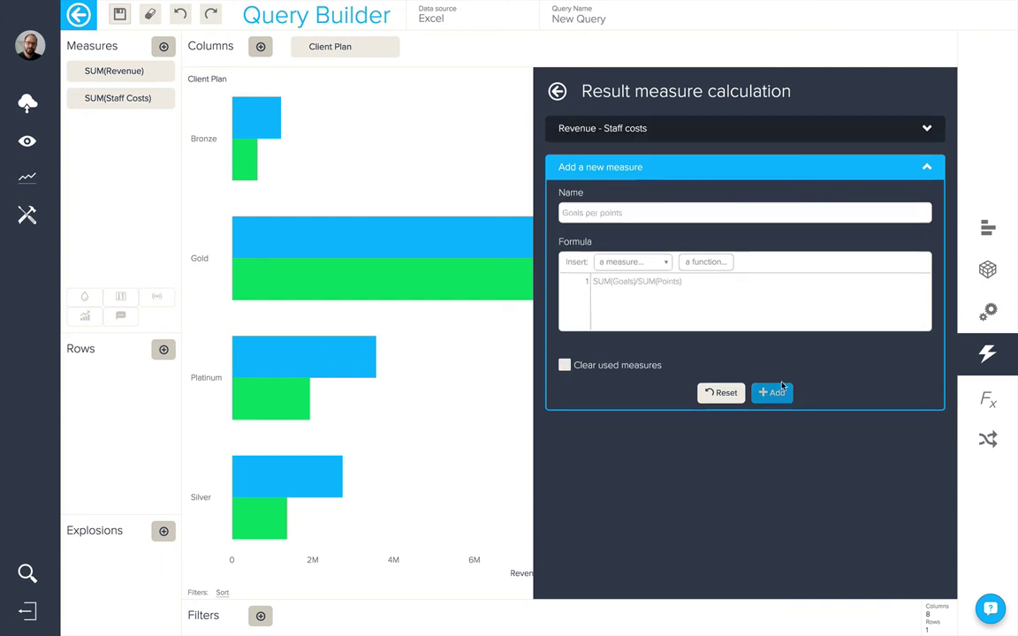
left_click(696, 615)
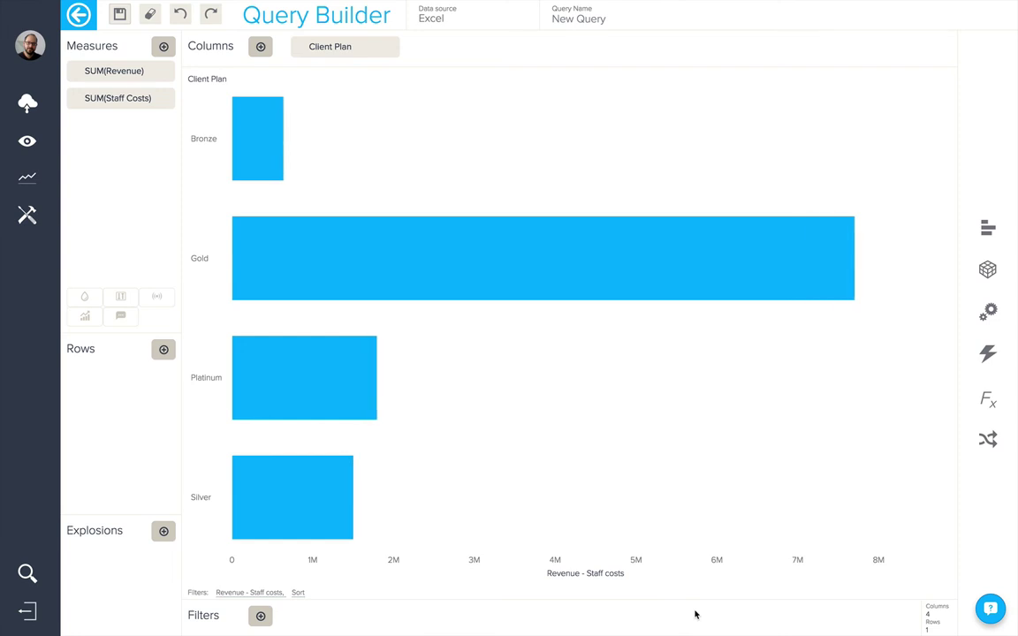
Step: Review the Revenue - Staff costs formula under Result measure calculation, then return to the options list
left_click(1004, 371)
left_click(754, 330)
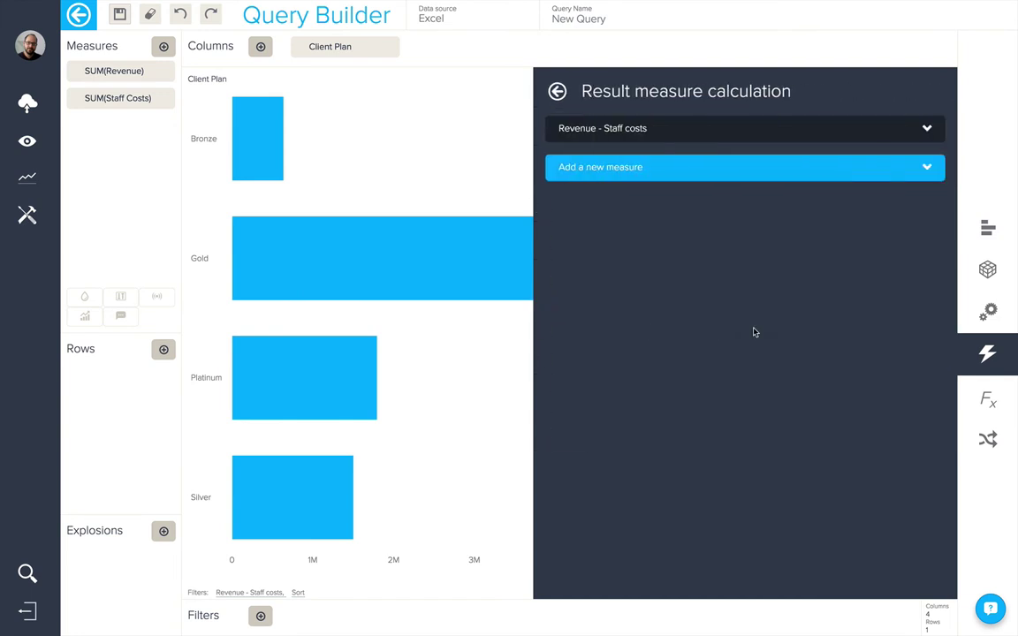
left_click(670, 131)
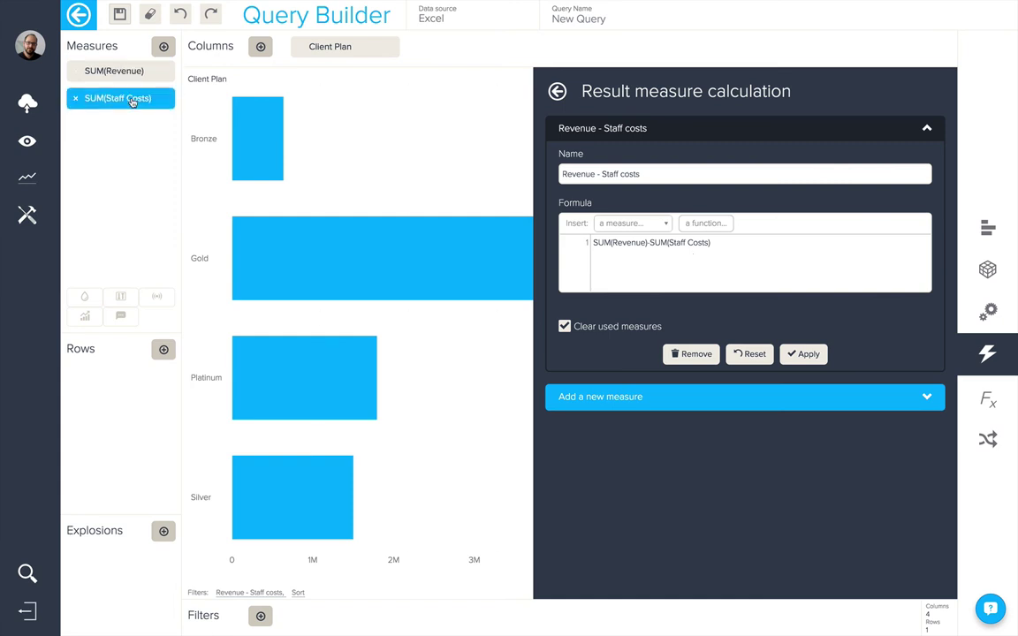
left_click(557, 91)
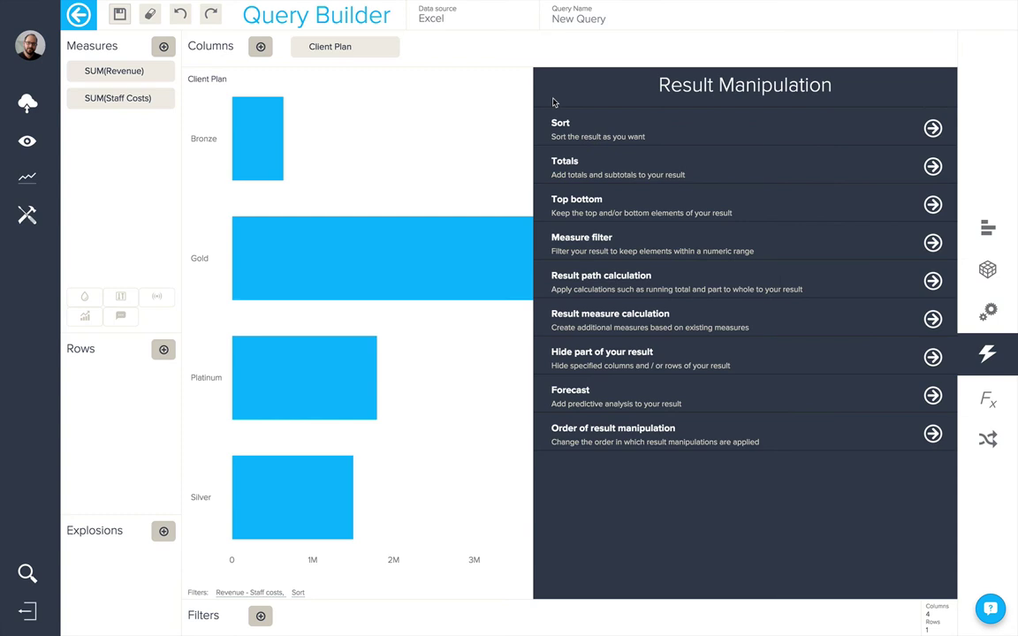
Step: Look over the Hide rows and Hide columns fields in Hide part of your result, then go back
left_click(689, 352)
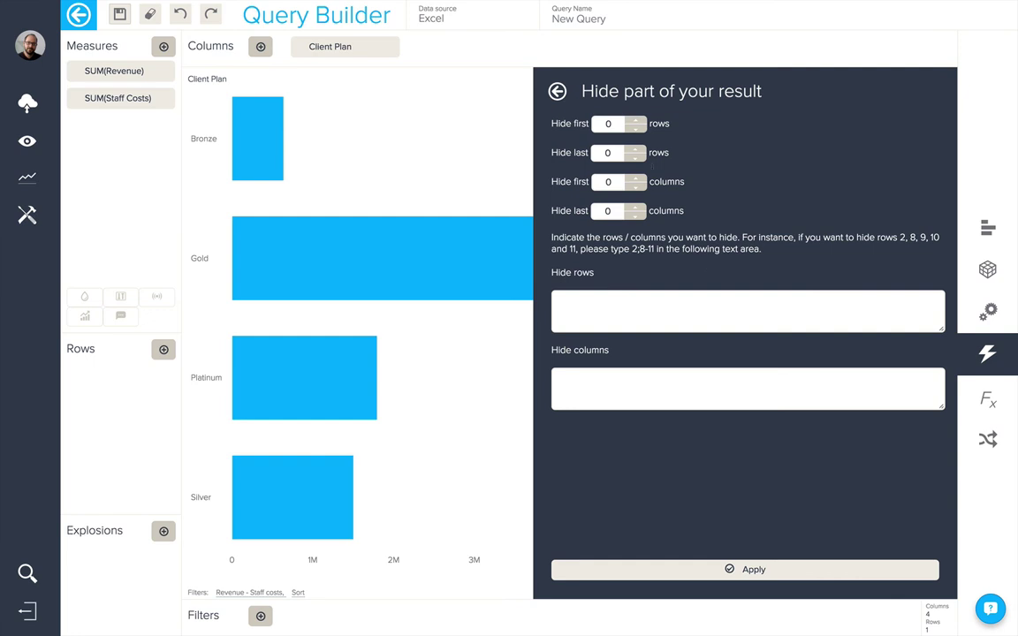
left_click(643, 302)
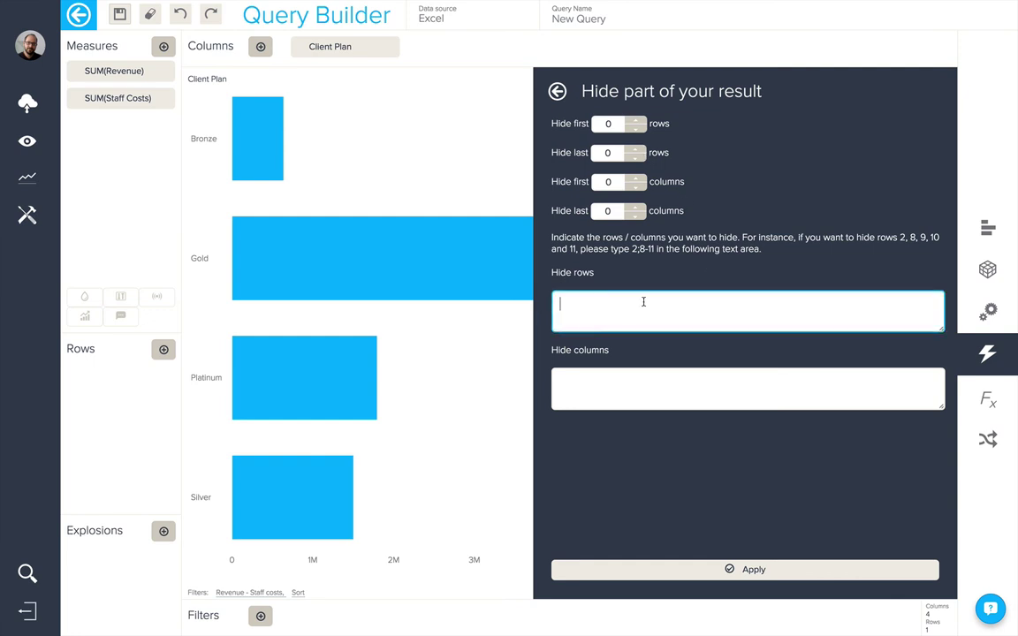
left_click(639, 378)
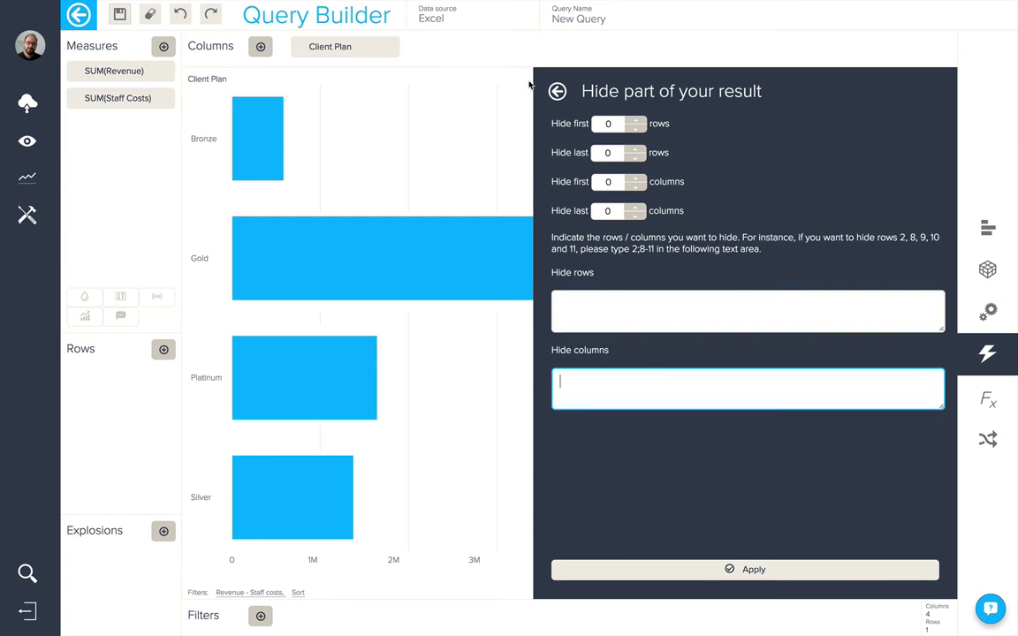
left_click(557, 91)
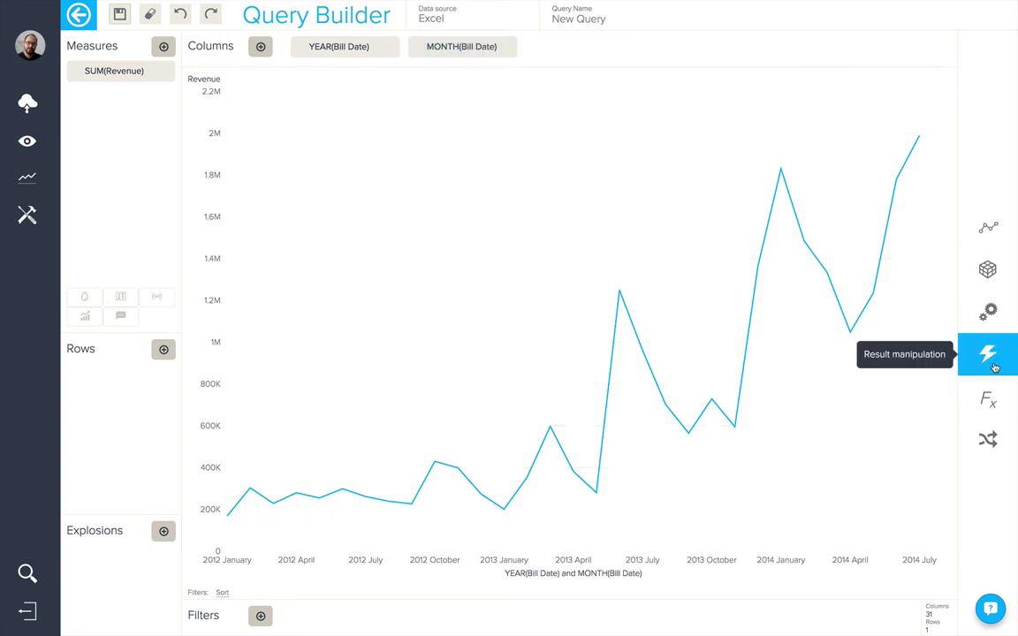
Step: Enable Calculate a forecast on the result in the Forecast settings
left_click(994, 367)
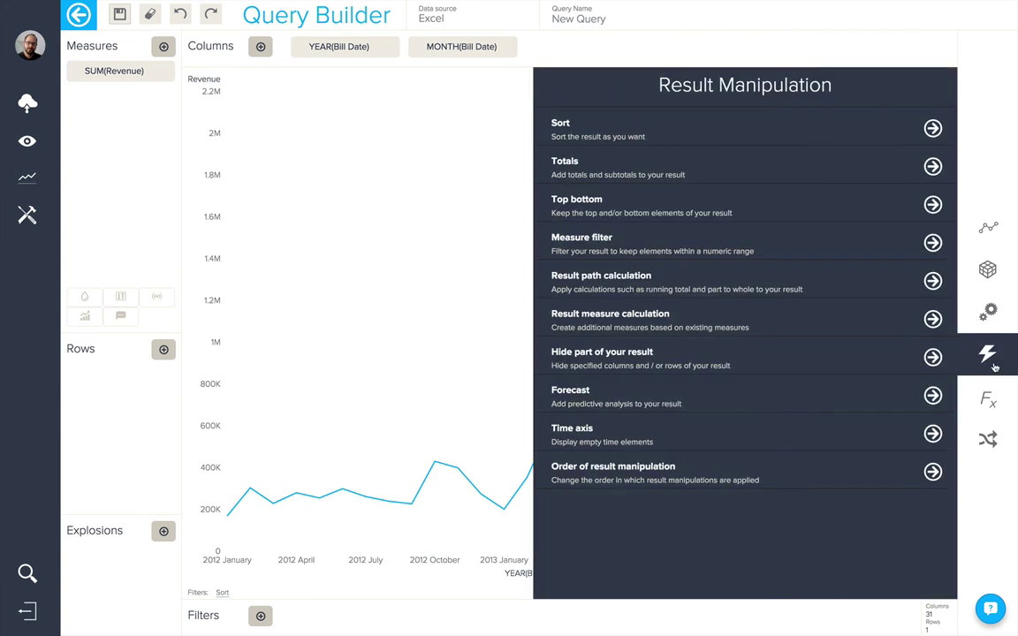
left_click(801, 404)
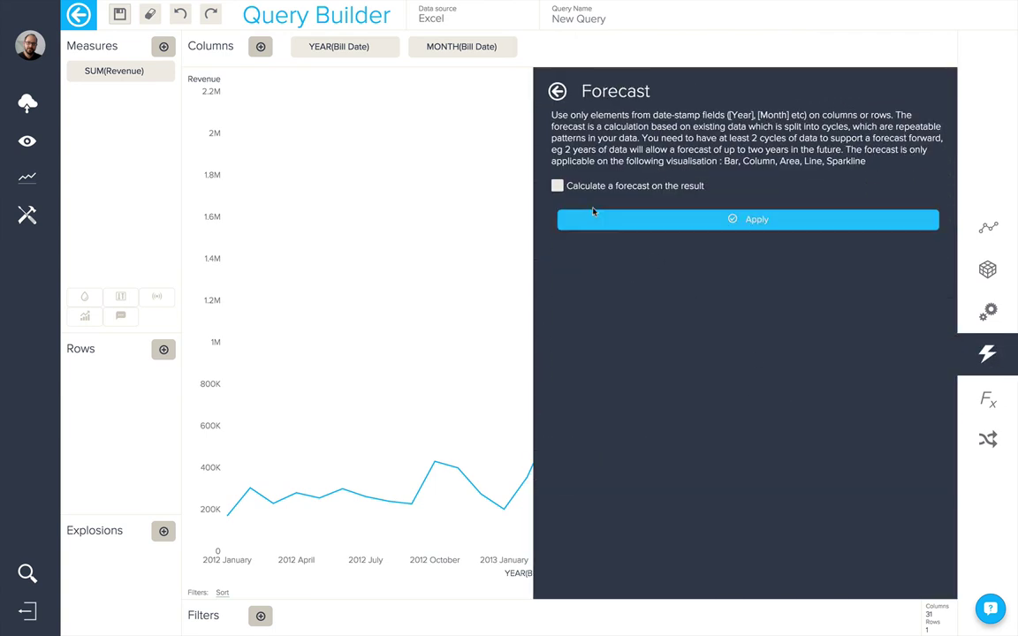
left_click(558, 185)
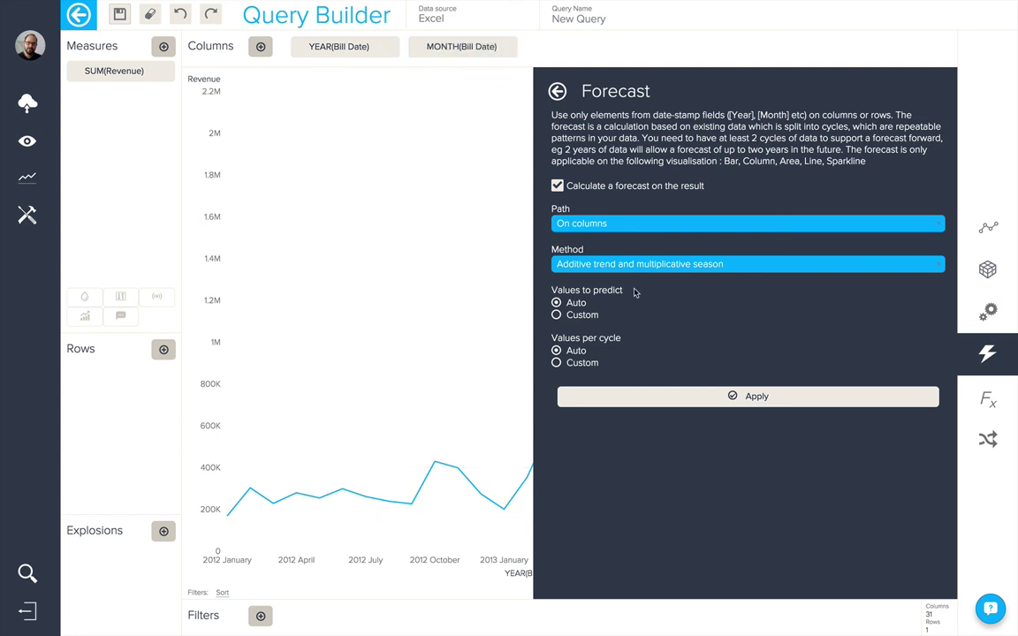
Step: Keep additive trend, multiplicative season and automatic value counts, and apply the forecast
left_click(747, 265)
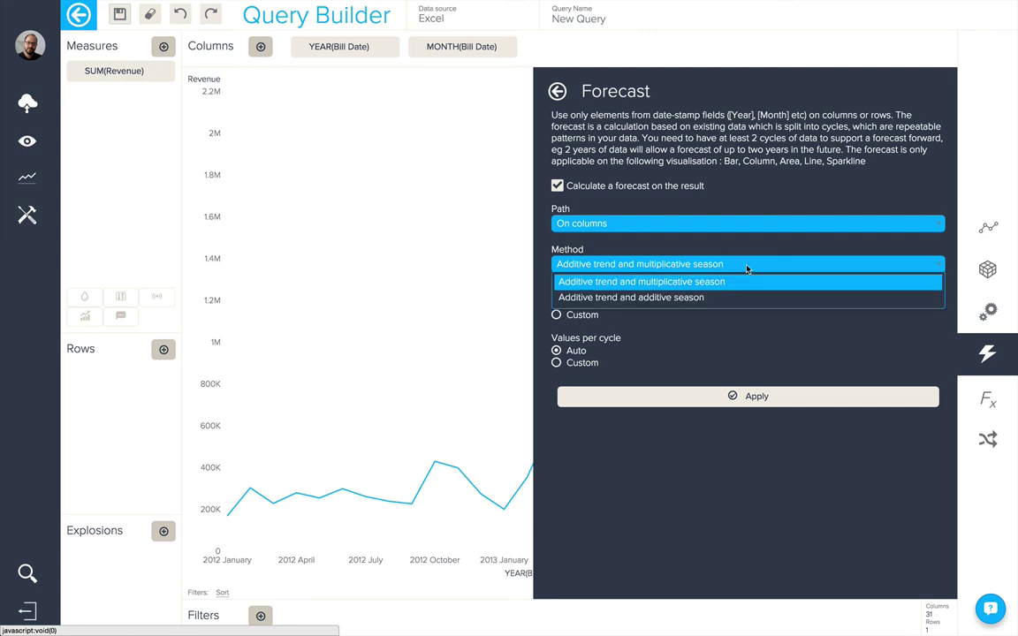
left_click(673, 244)
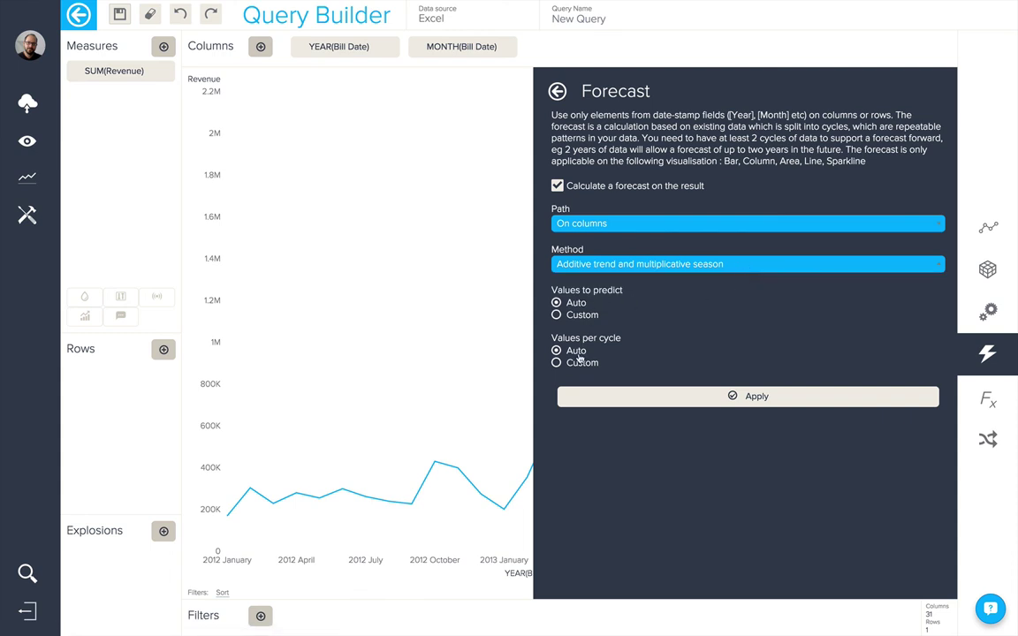
left_click(556, 315)
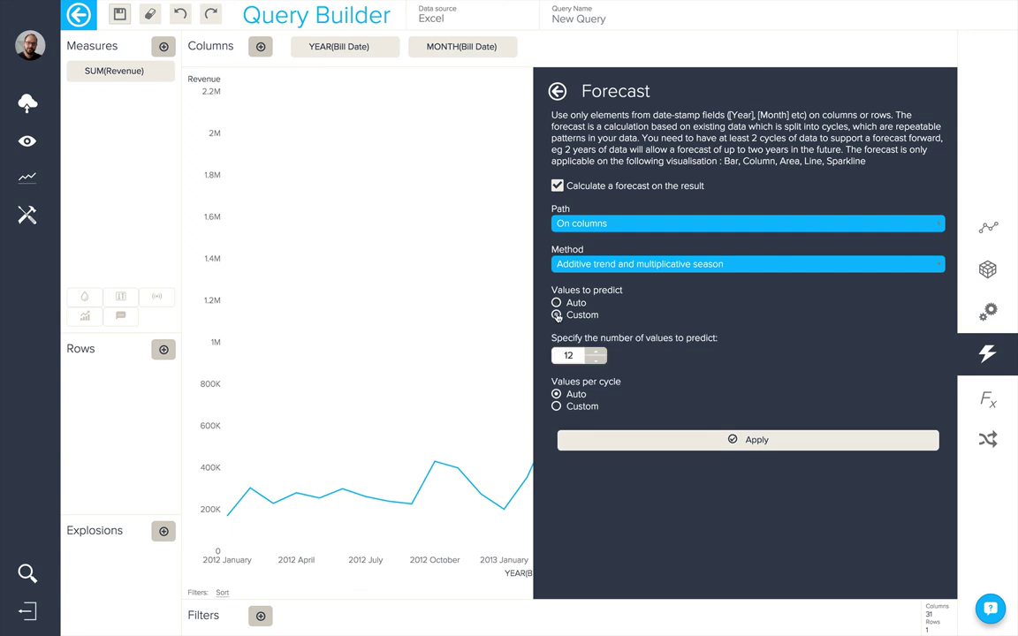
left_click(556, 407)
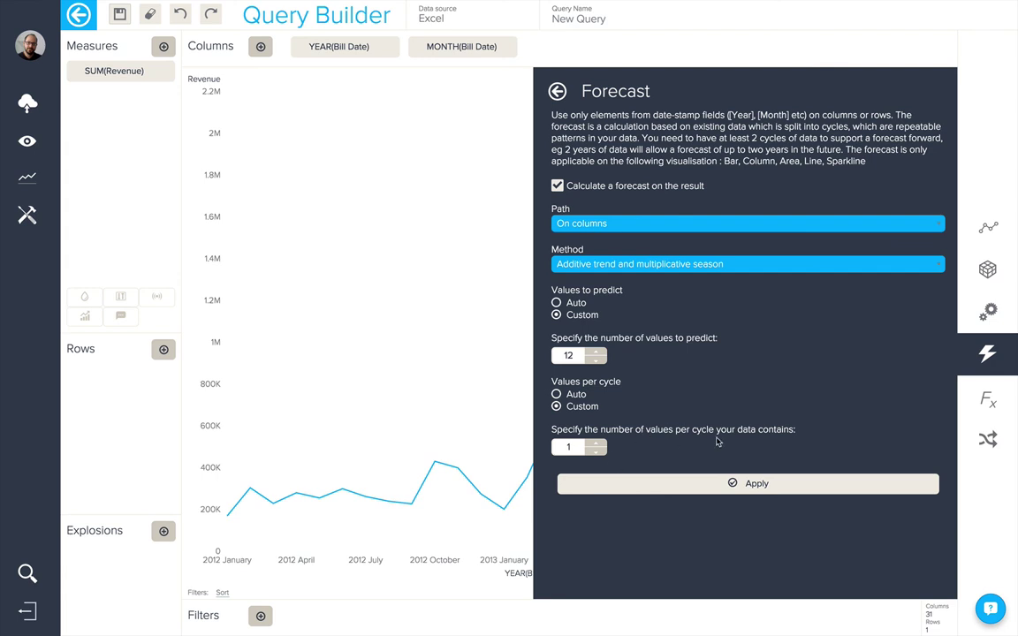
left_click(556, 302)
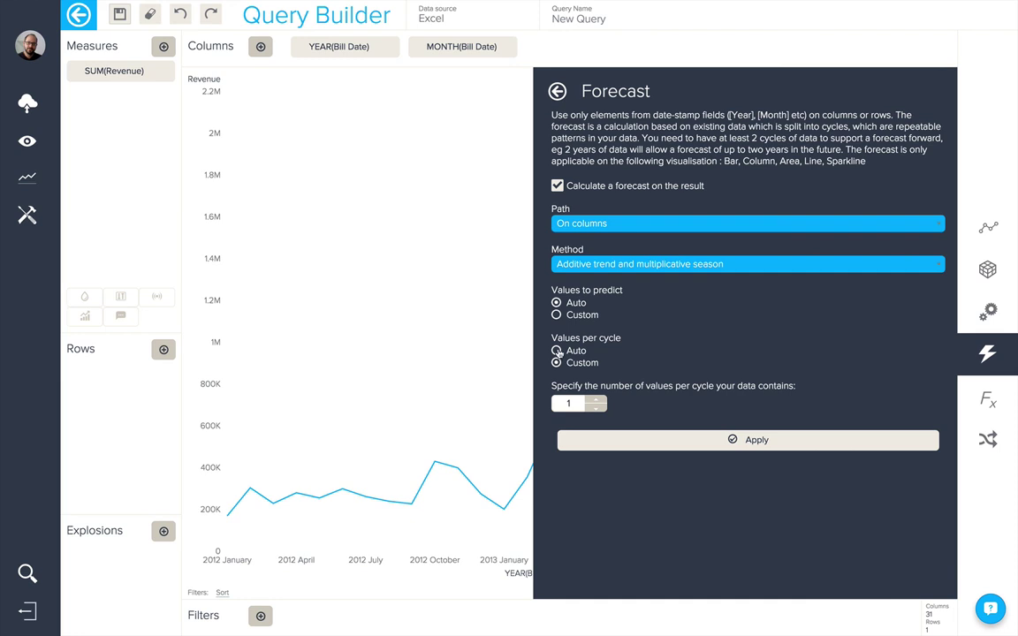
left_click(557, 351)
left_click(756, 397)
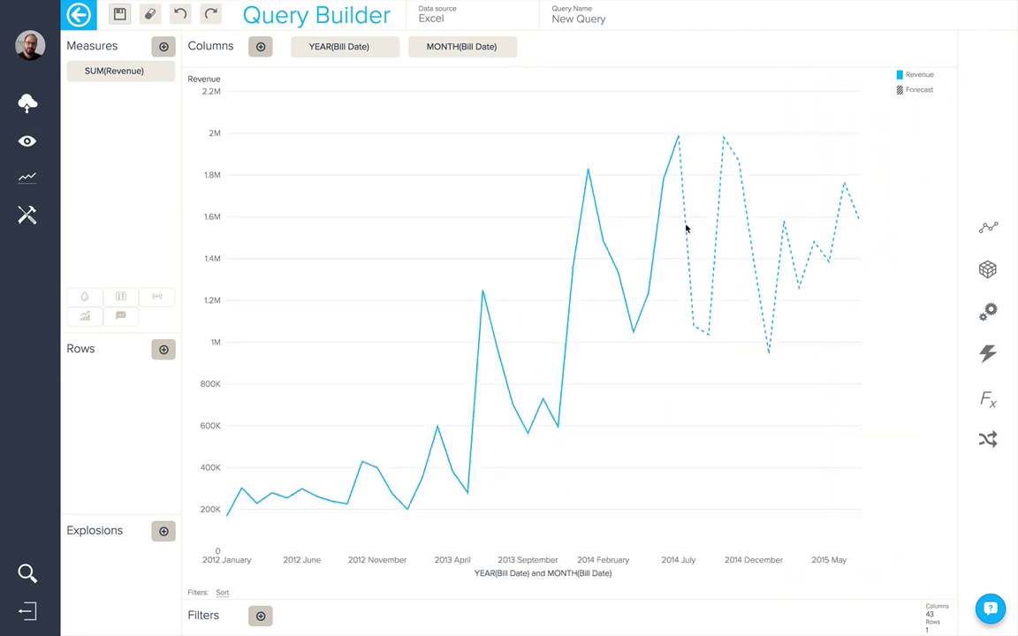
Step: Bring up the Supply Type / Sub-Type monthly % difference revenue table with Result Manipulation open
mouse_move(678, 140)
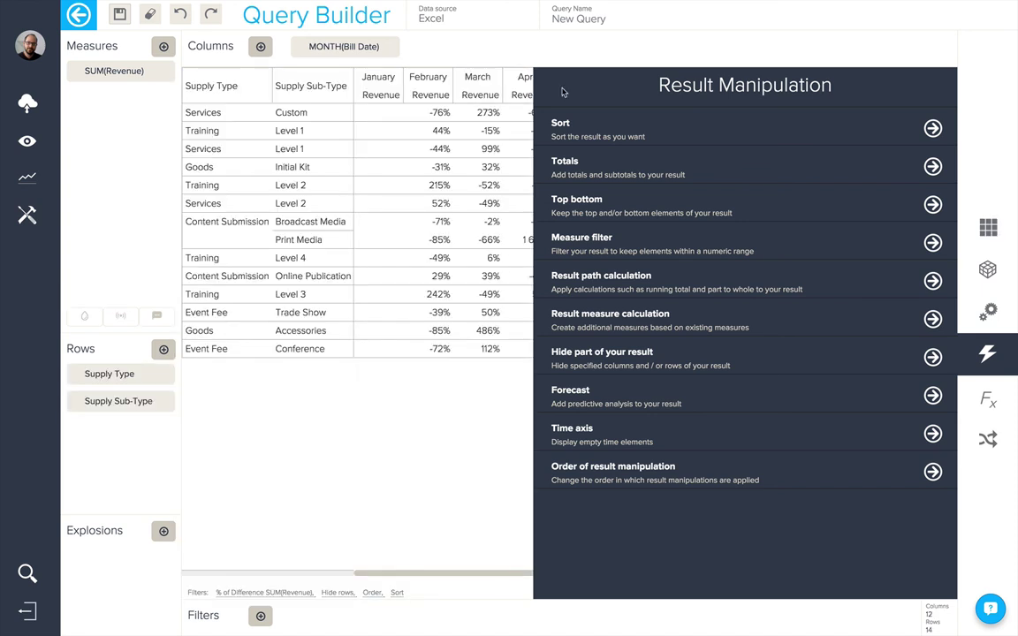
Step: Open the Order of result manipulations and drag 1 - elements hiding to reposition it
left_click(646, 477)
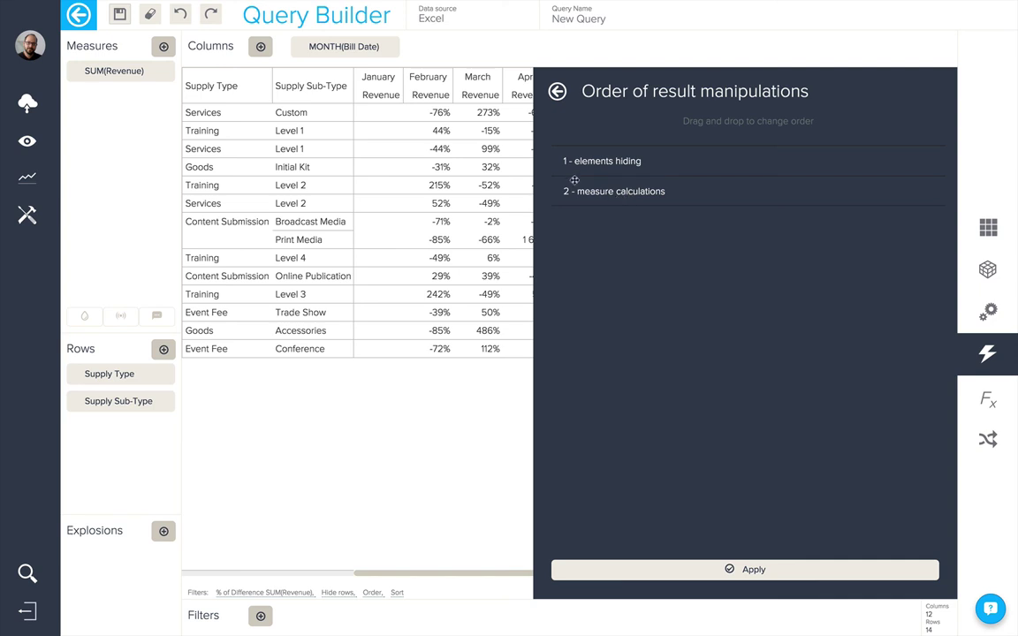
mouse_move(557, 161)
left_mouse_down()
mouse_move(559, 207)
mouse_move(558, 157)
left_mouse_up()
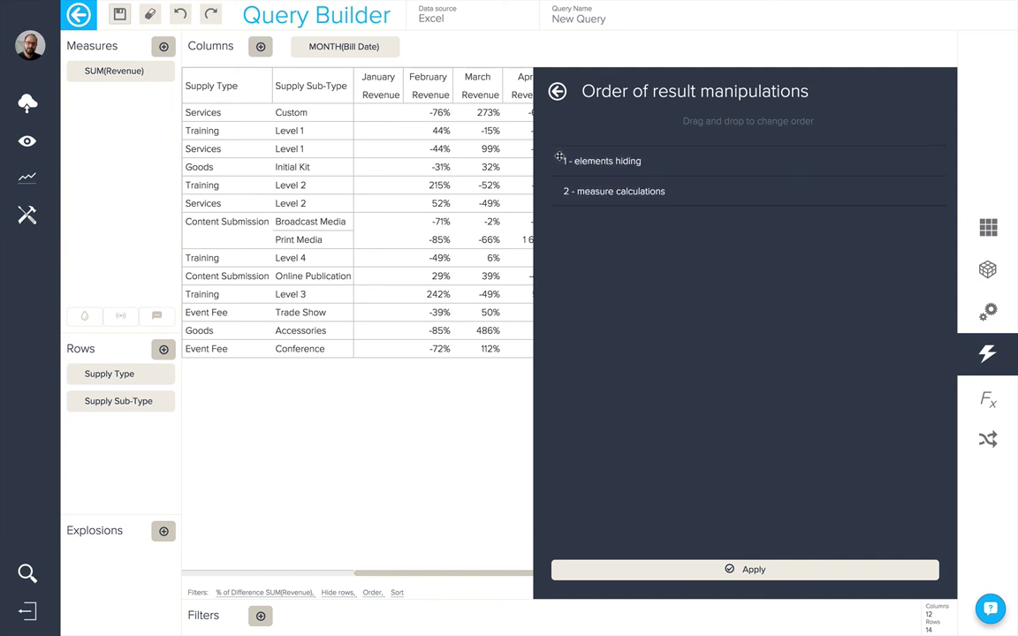